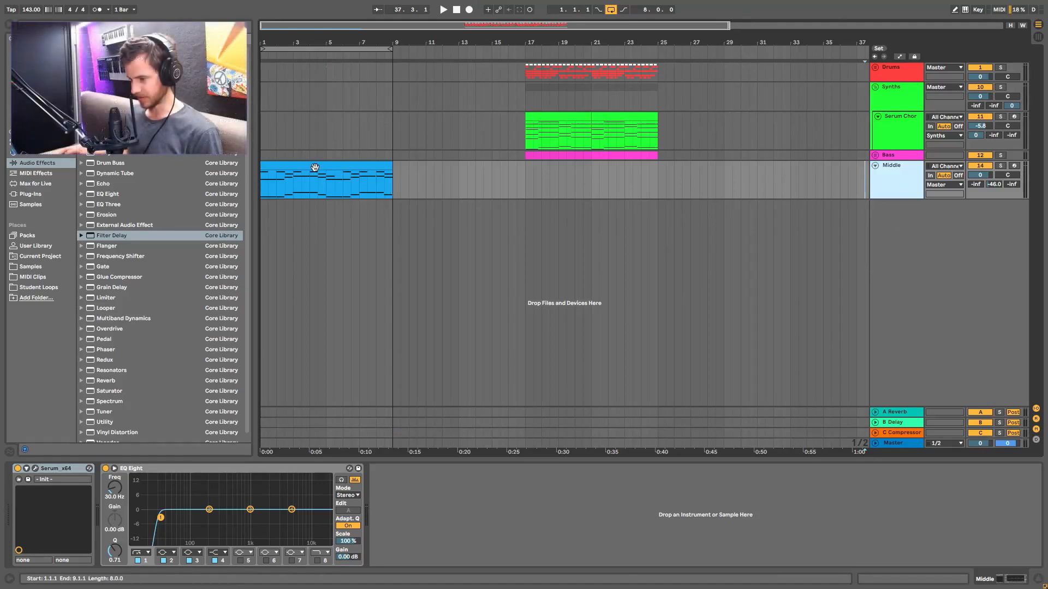
Examine the Middle track's Serum patch, including its oscillators, first two envelopes and effects, and play the clip back
left_click(316, 166)
left_click(35, 468)
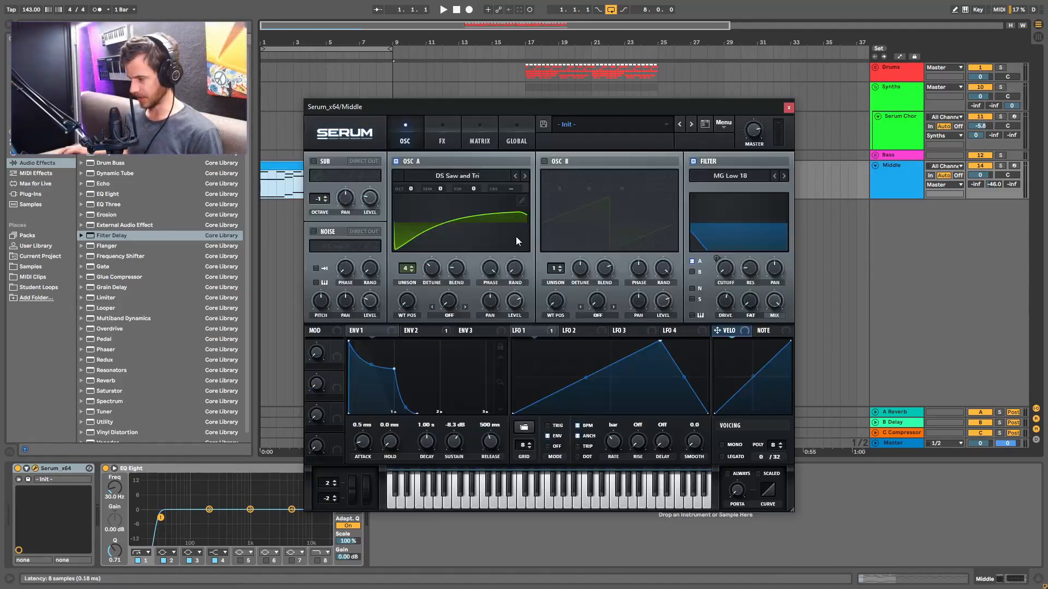
left_click_drag(551, 111, 523, 105)
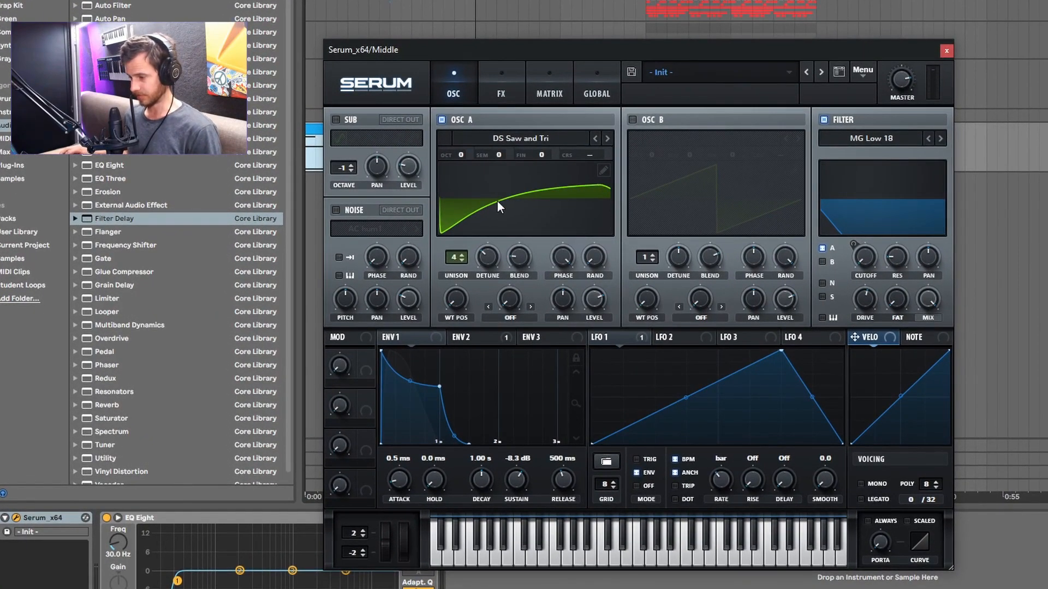
left_click(398, 340)
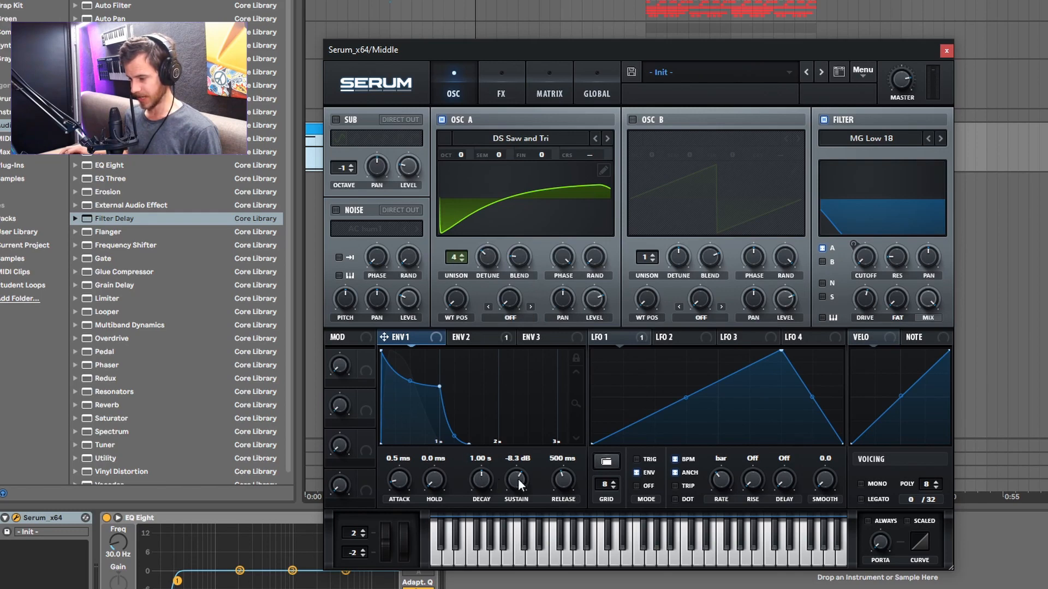
left_click(470, 340)
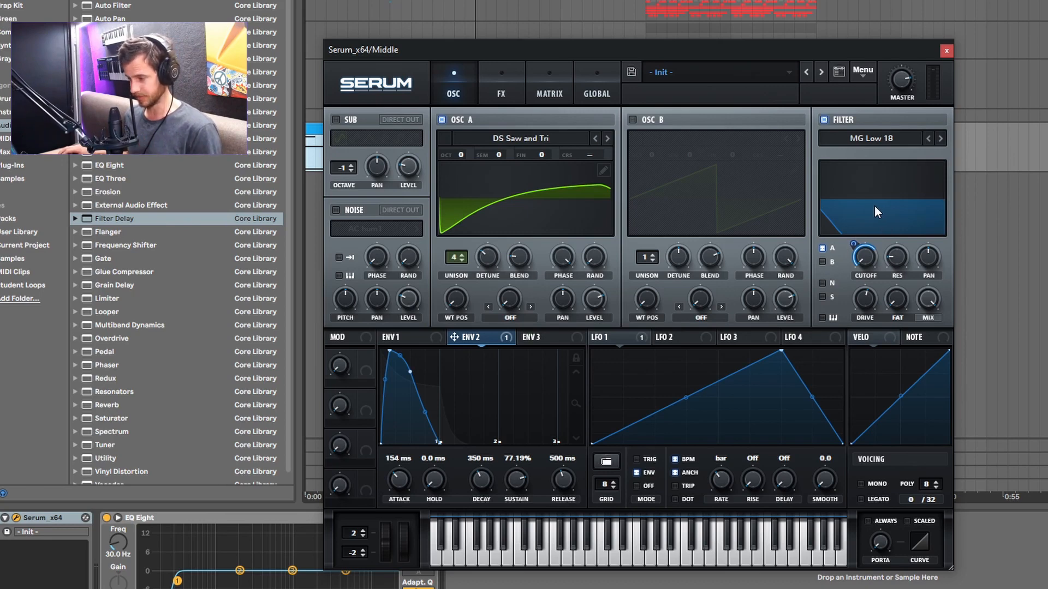
key("space")
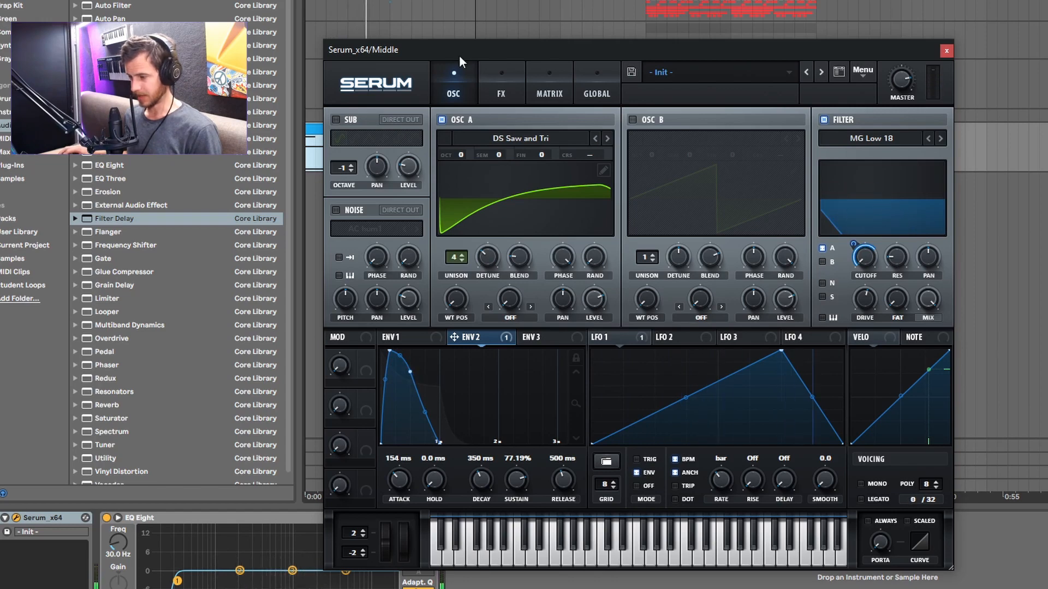
left_click(502, 76)
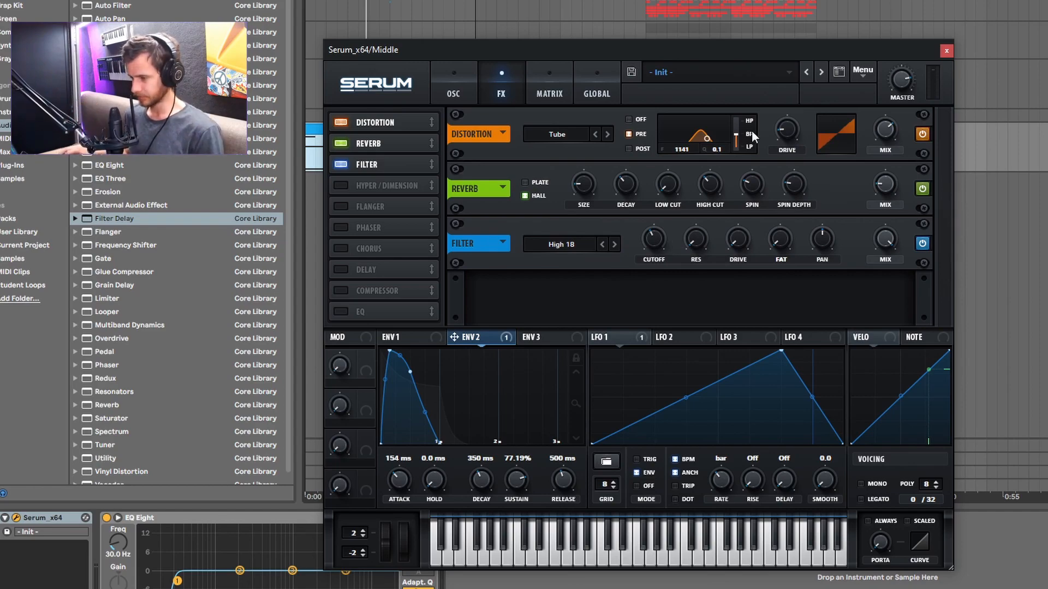
left_click(453, 89)
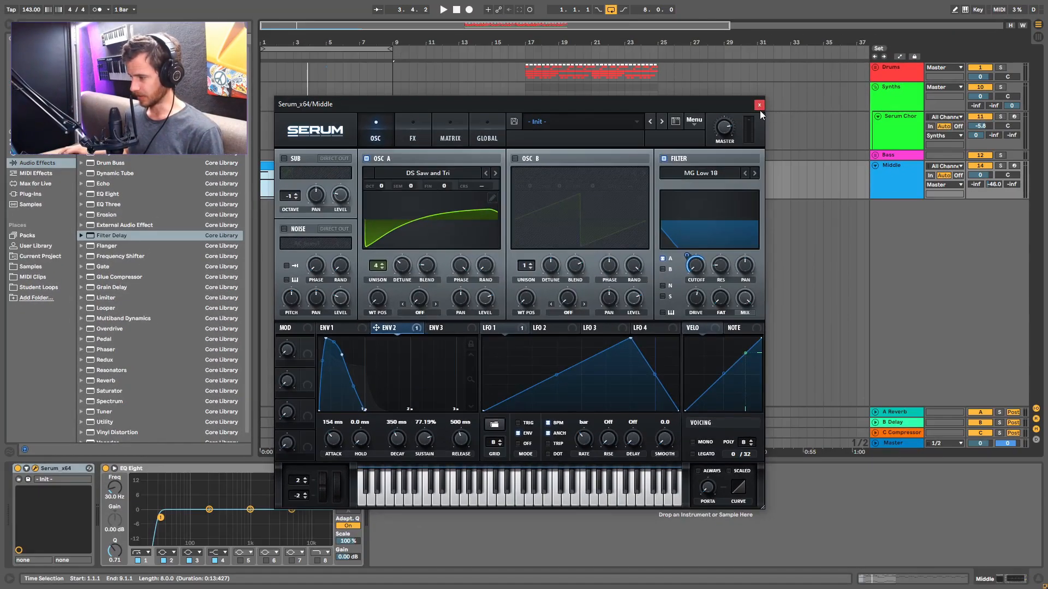
left_click(759, 104)
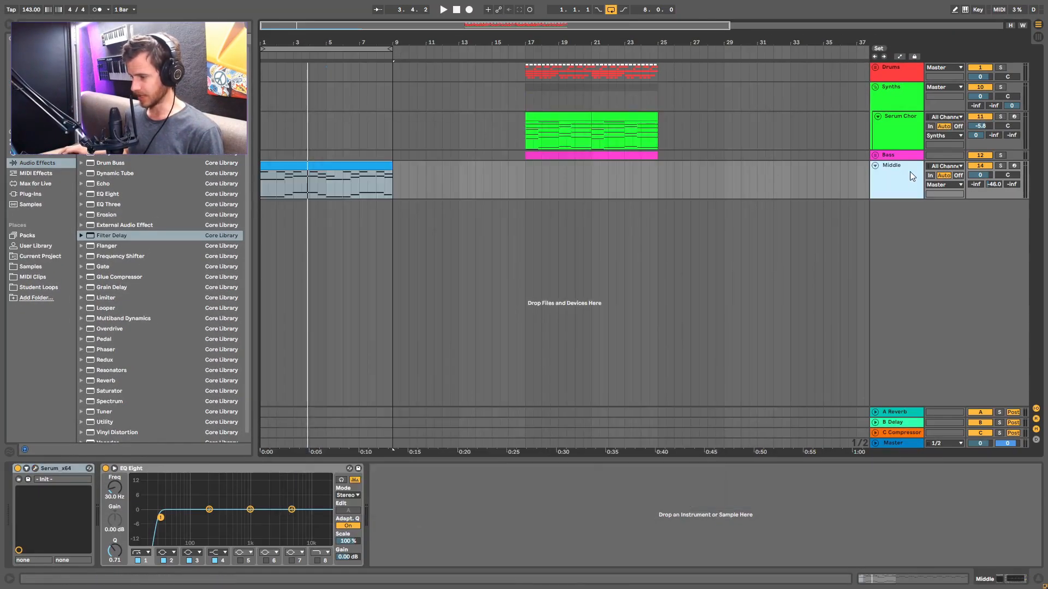
Inspect the first chord in the Middle track's MIDI clip, from its top note down to D#1
double_click(337, 166)
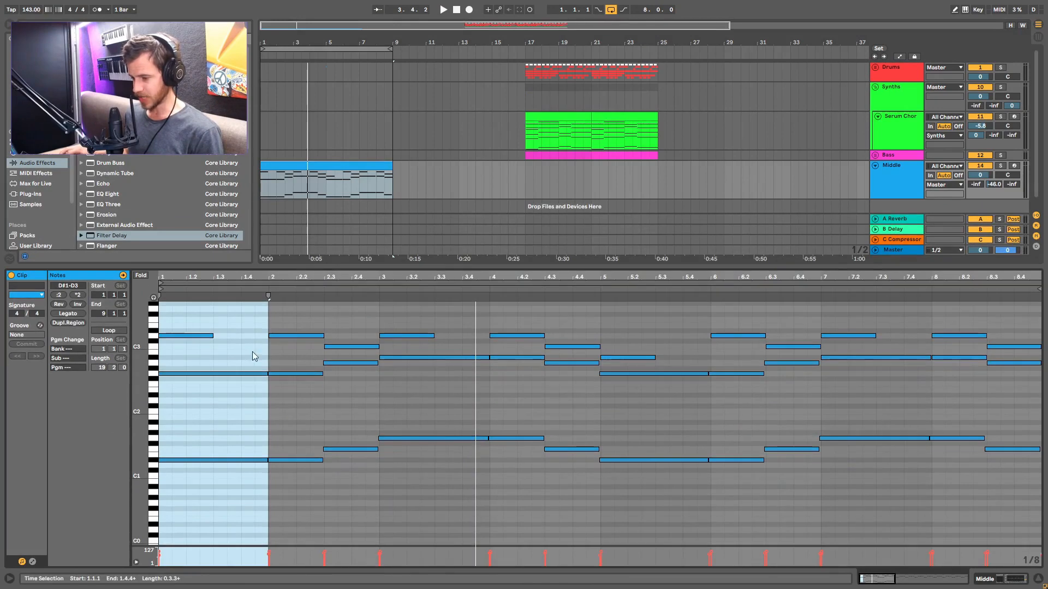
left_click(201, 337)
left_click(202, 407)
left_click(208, 459)
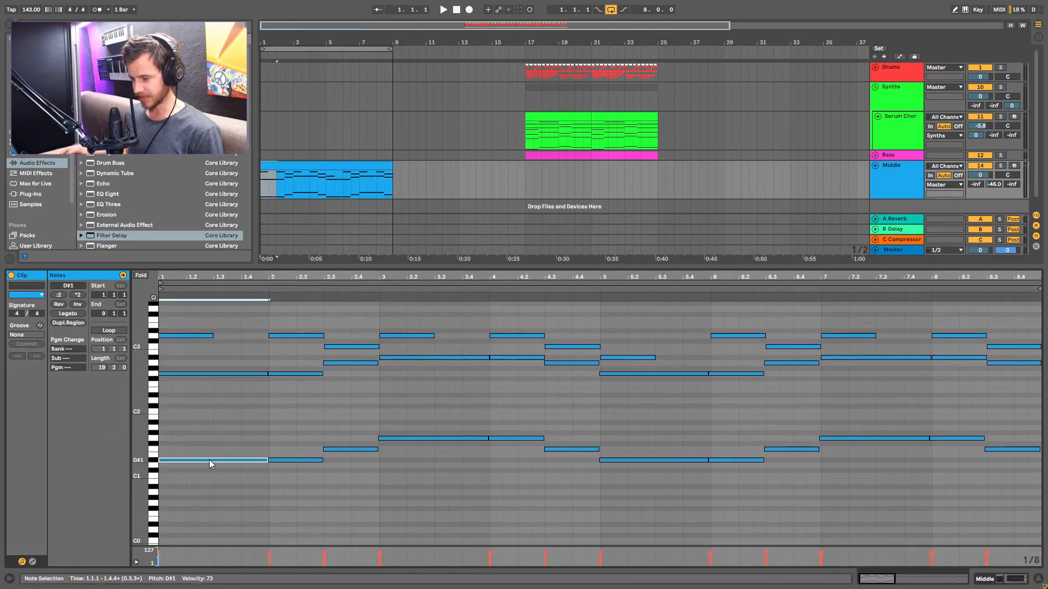
left_click(210, 375)
Duplicate the Middle track three times, then fold and deactivate the last copy as a backup
left_click(902, 178)
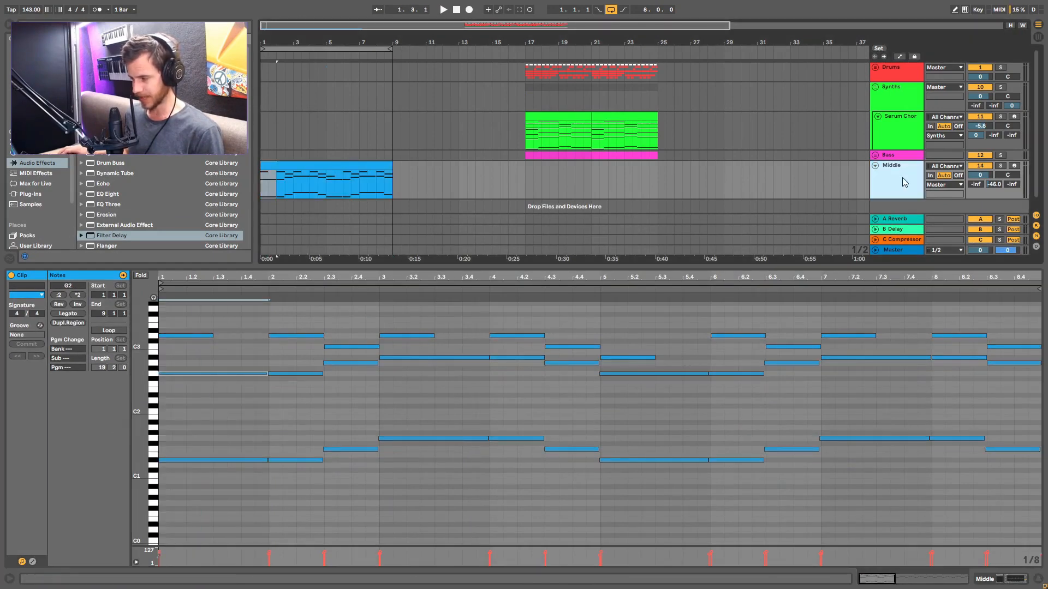
key("ctrl+d")
key("ctrl+d")
key("ctrl+d")
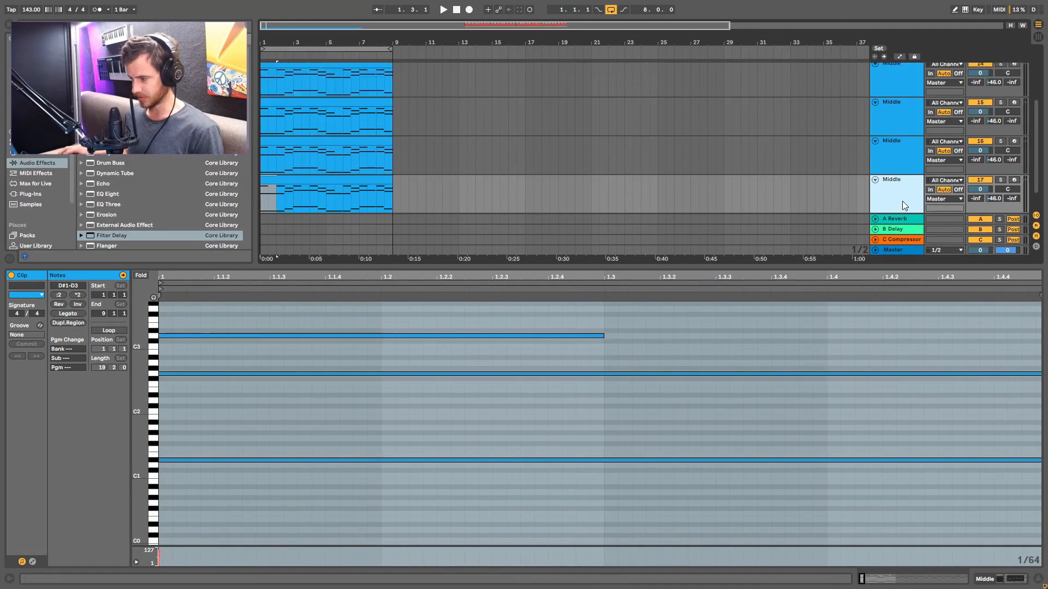
left_click(875, 180)
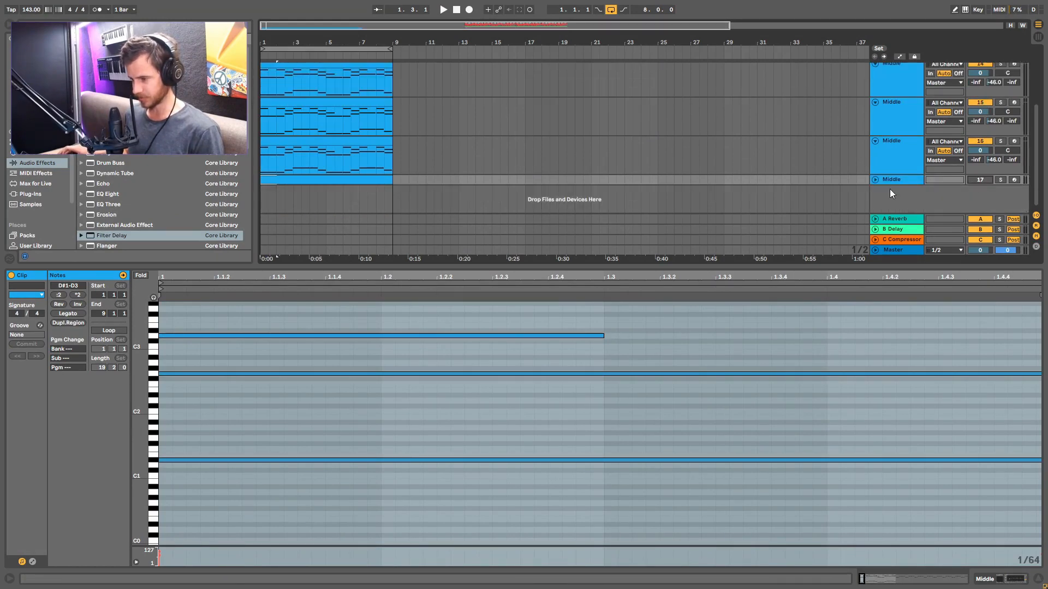
Rename track 14 as High and track 16 as Low, leaving Middle between them
scroll(917, 175, "up", 3)
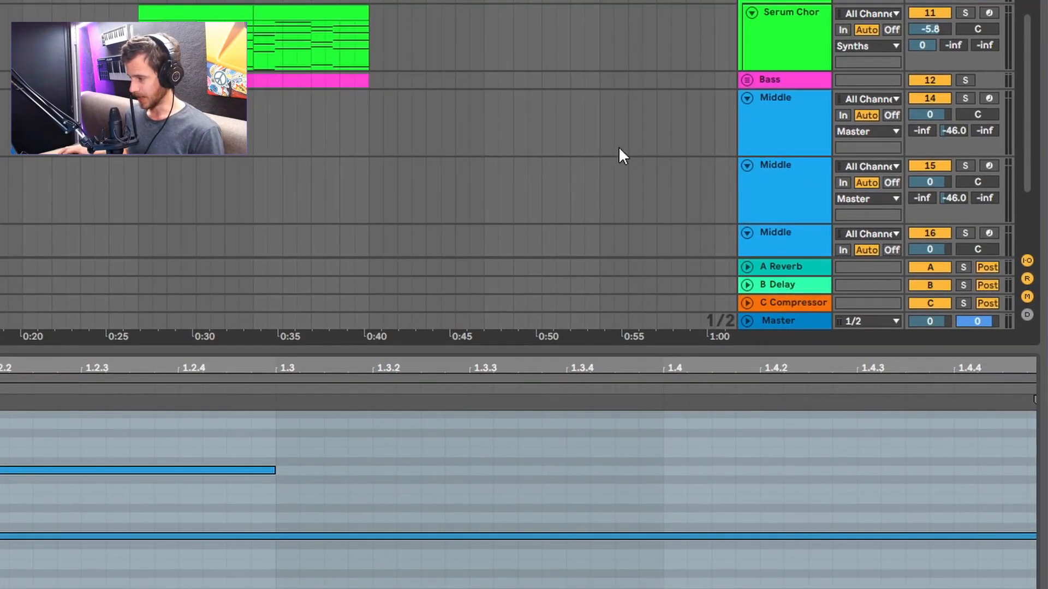
left_click(906, 145)
key("ctrl+r")
type("High")
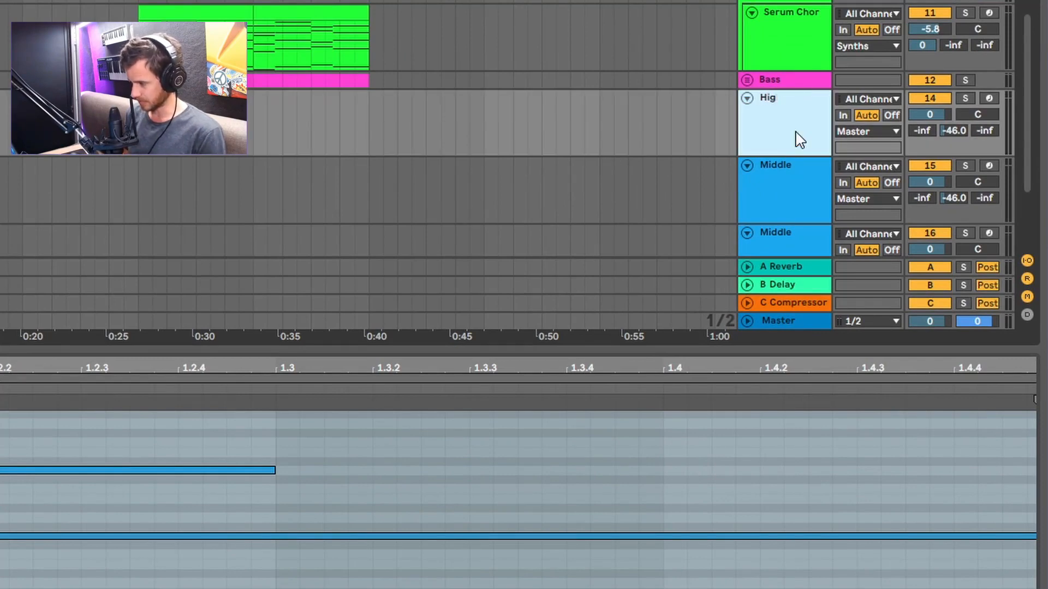
left_click(784, 240)
key("ctrl+r")
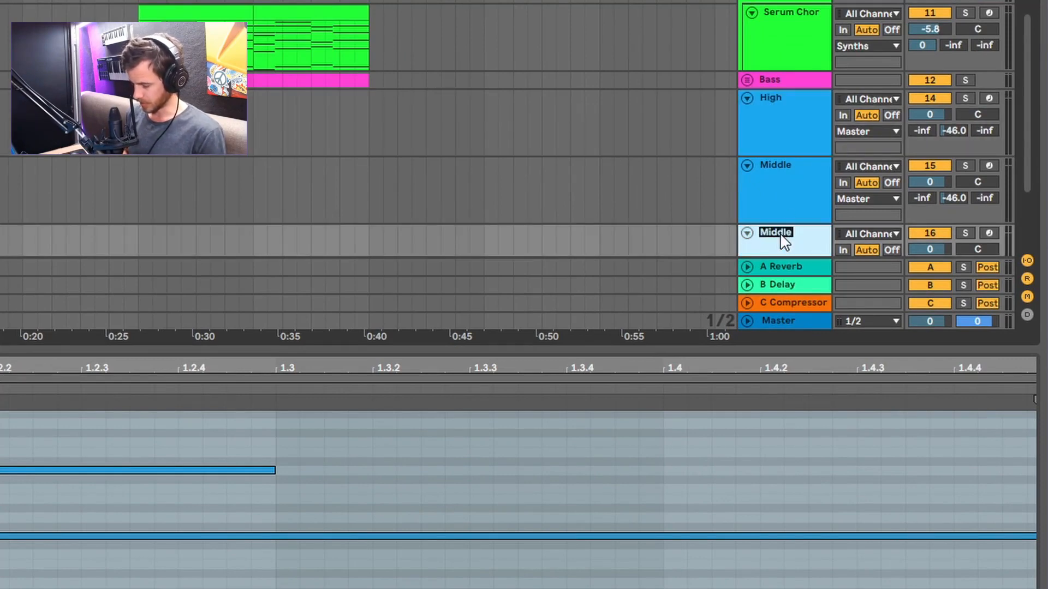
type("Low")
key("Return")
Deactivate all lower notes in the High clip, keeping only the top melody and the A#2 note at bar 5 active
double_click(244, 118)
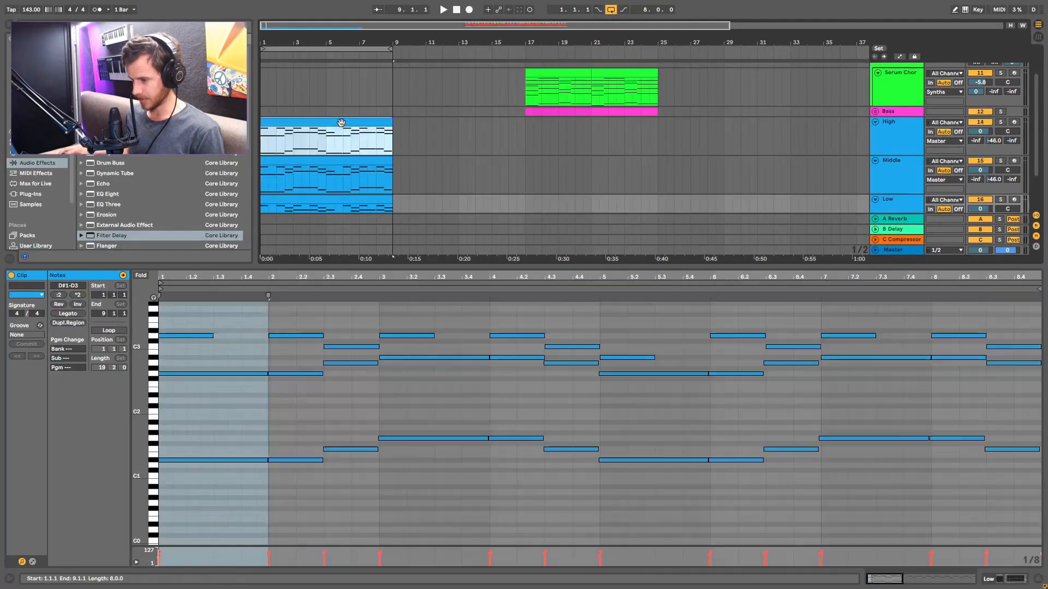
left_click_drag(1015, 519, 71, 388)
left_click_drag(191, 361, 178, 359)
left_click(644, 357)
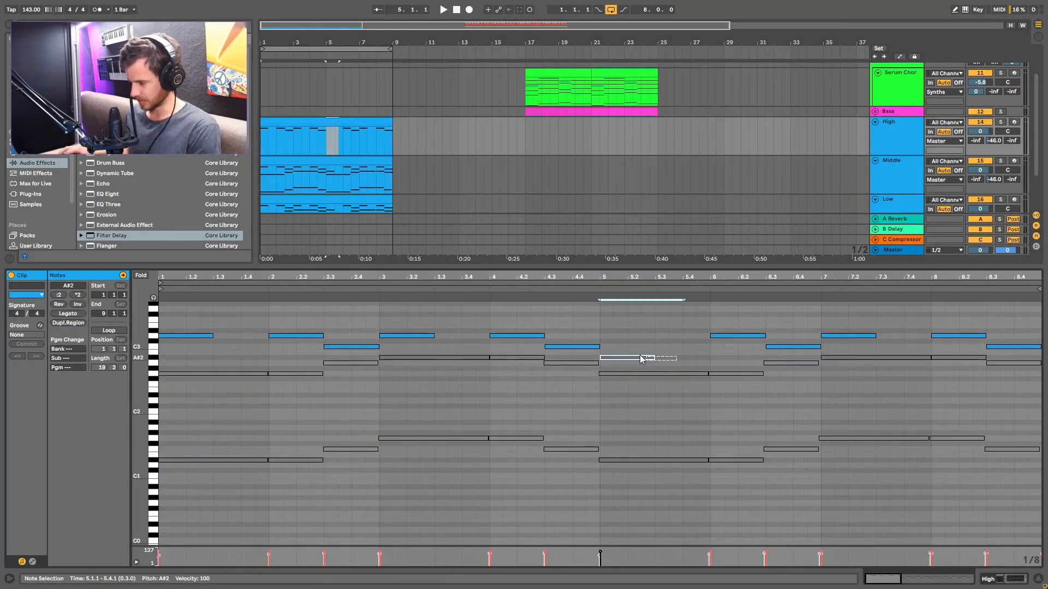
left_click(902, 129)
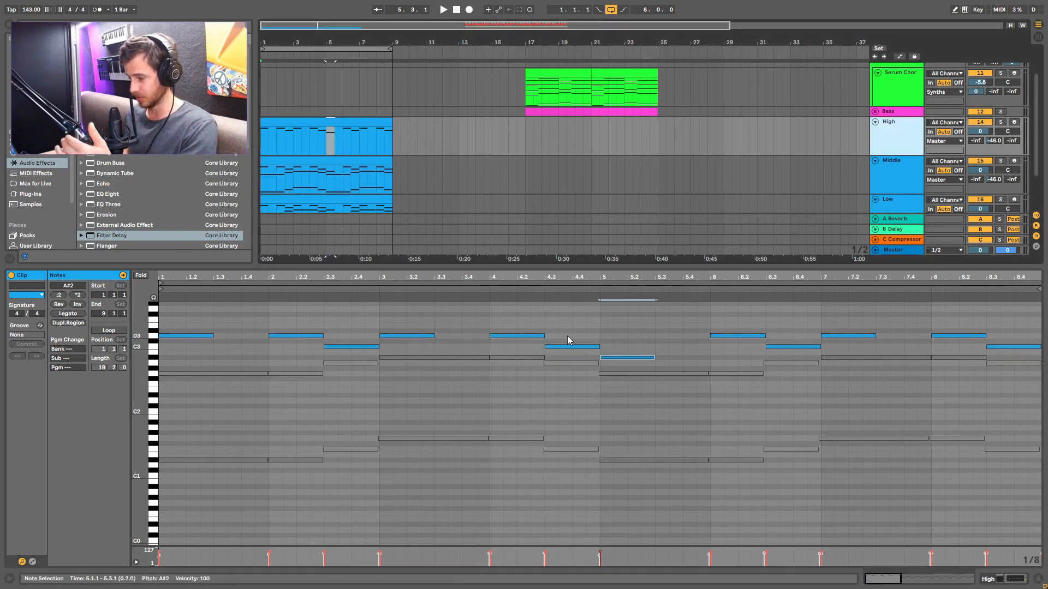
Deactivate the top melody, the bar 5 A#2 note and the D#1–G1 low notes in the Middle clip
left_click(896, 168)
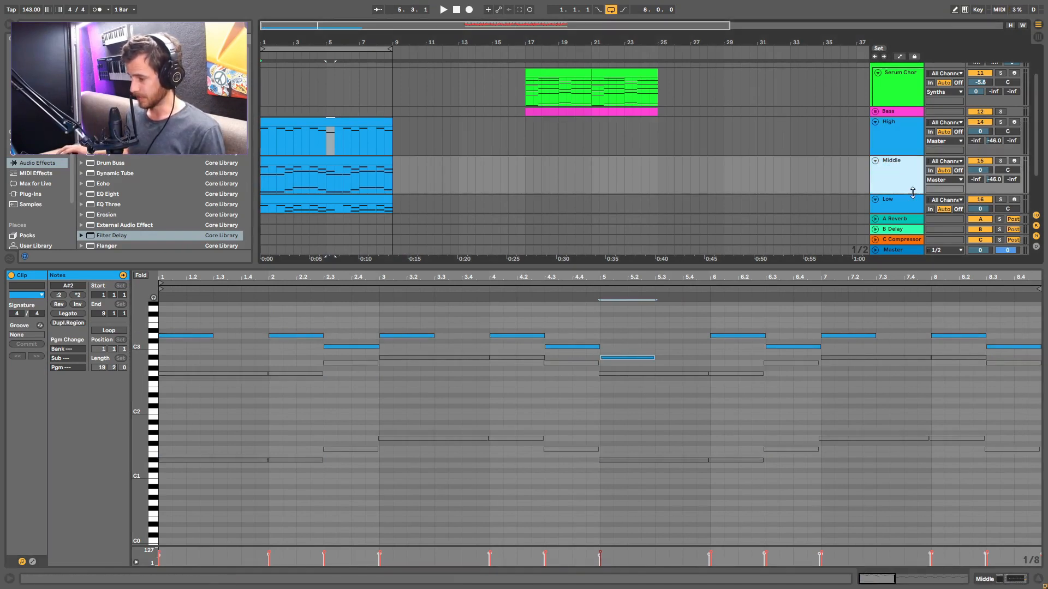
left_click(372, 161)
left_click_drag(1032, 351, 176, 319)
key("0")
left_click(627, 358)
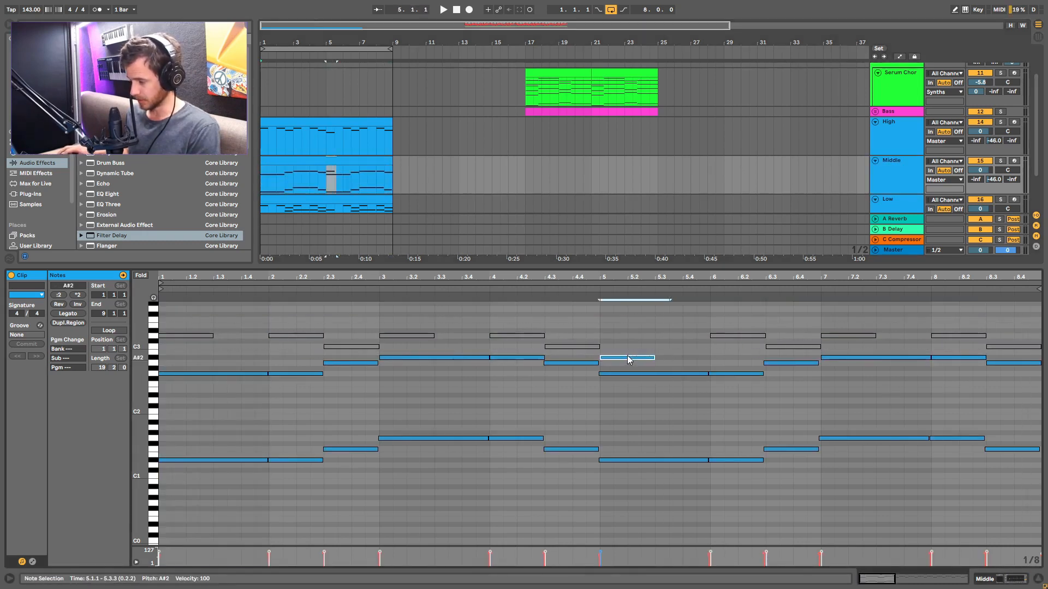
key("0")
left_click_drag(1022, 469, 210, 409)
key("0")
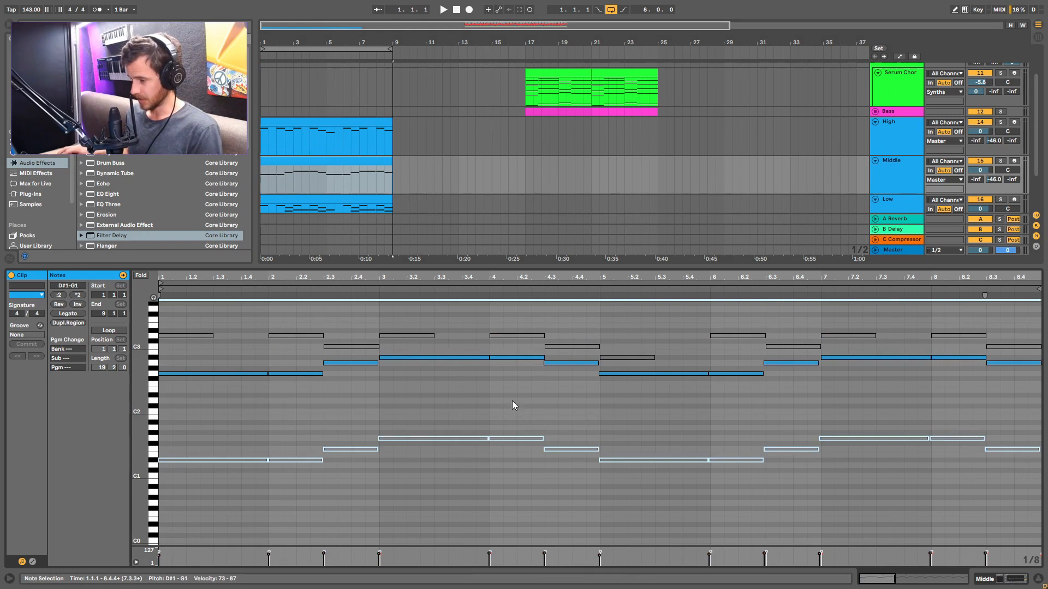
Deactivate all G2–D3 notes in the Low clip, leaving only the bass notes, and play back the three layers
left_click(381, 200)
left_click_drag(1033, 397, 164, 328)
key("0")
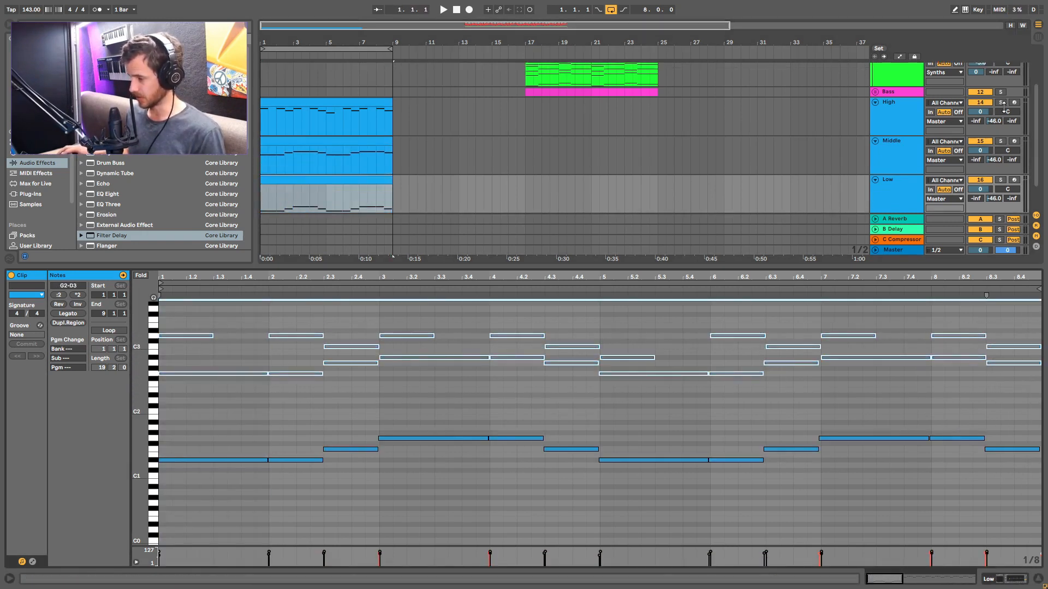
key("space")
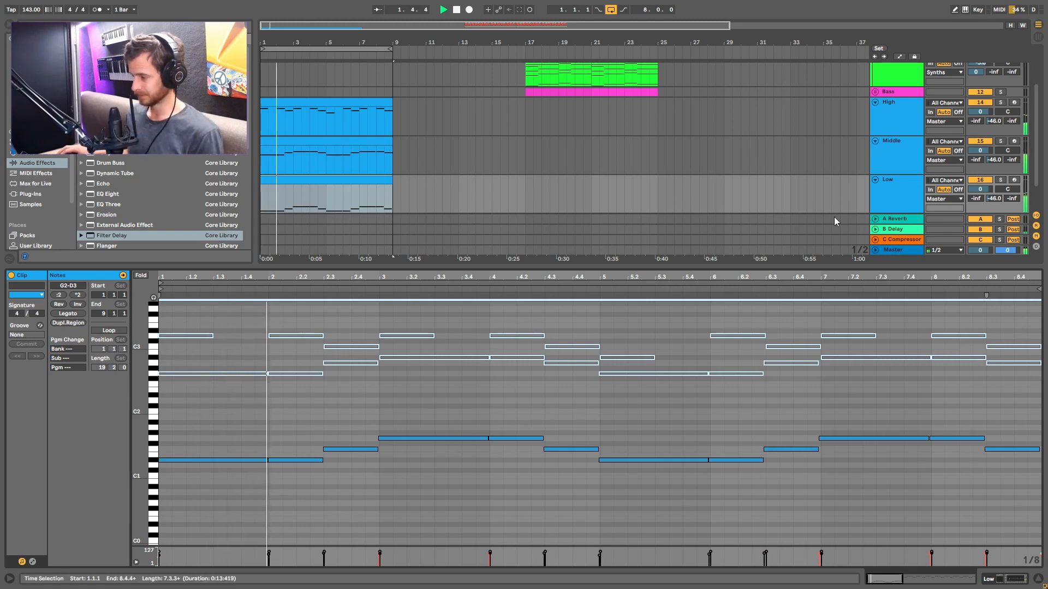
scroll(833, 218, "down", 2)
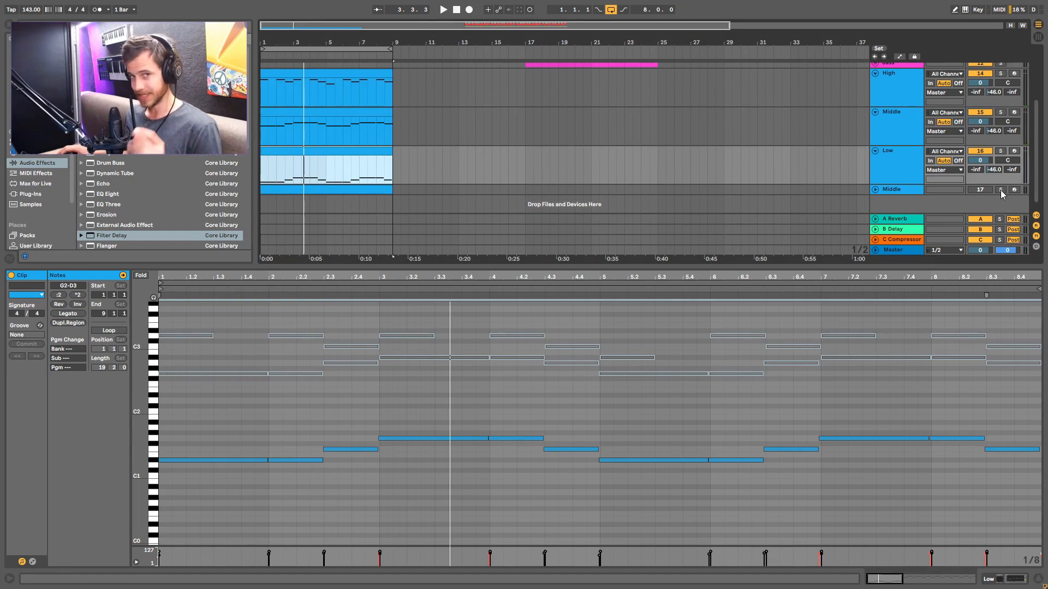
Switch off the High 18 effects filter in the Low track's Serum, comparing playback with and without it
left_click(899, 162)
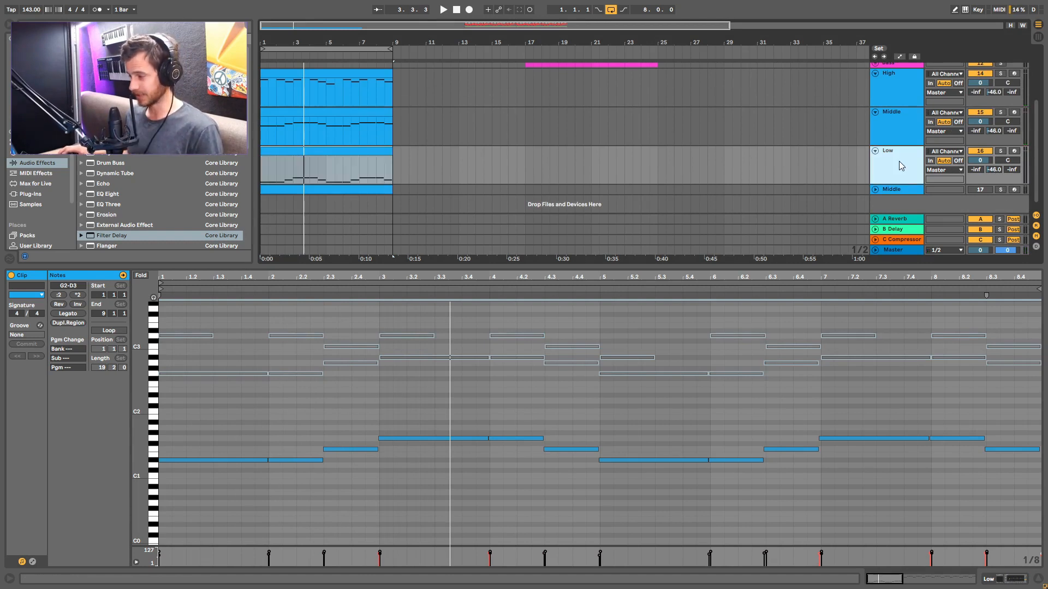
left_click(899, 80)
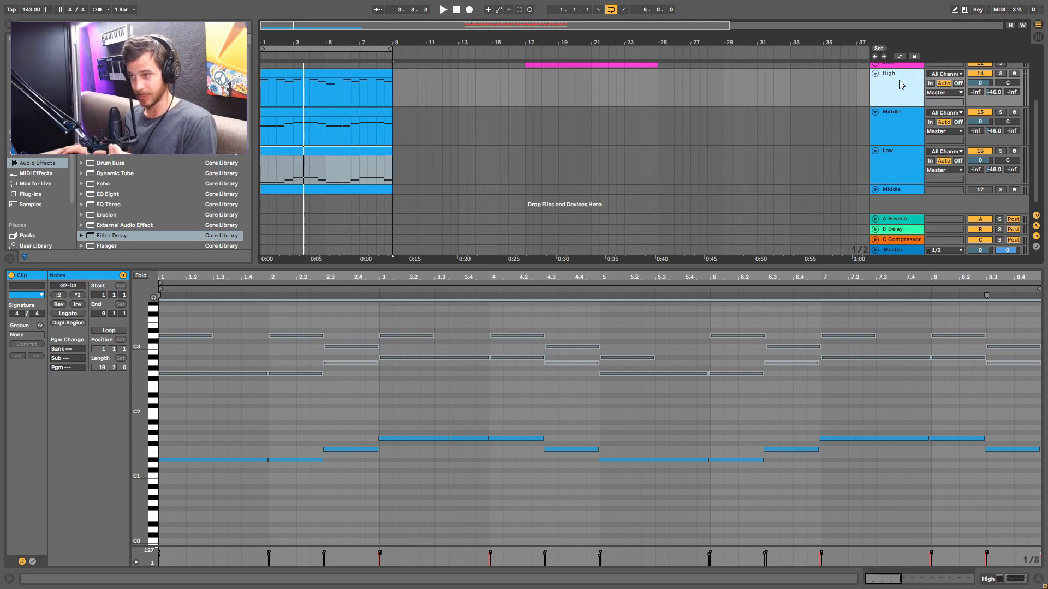
left_click(894, 161)
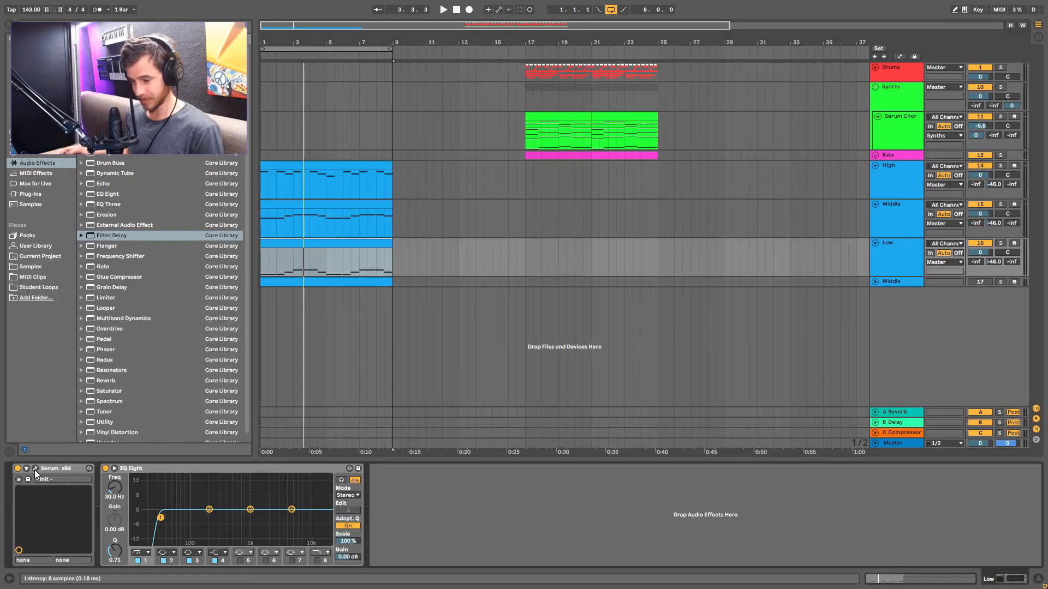
left_click(35, 469)
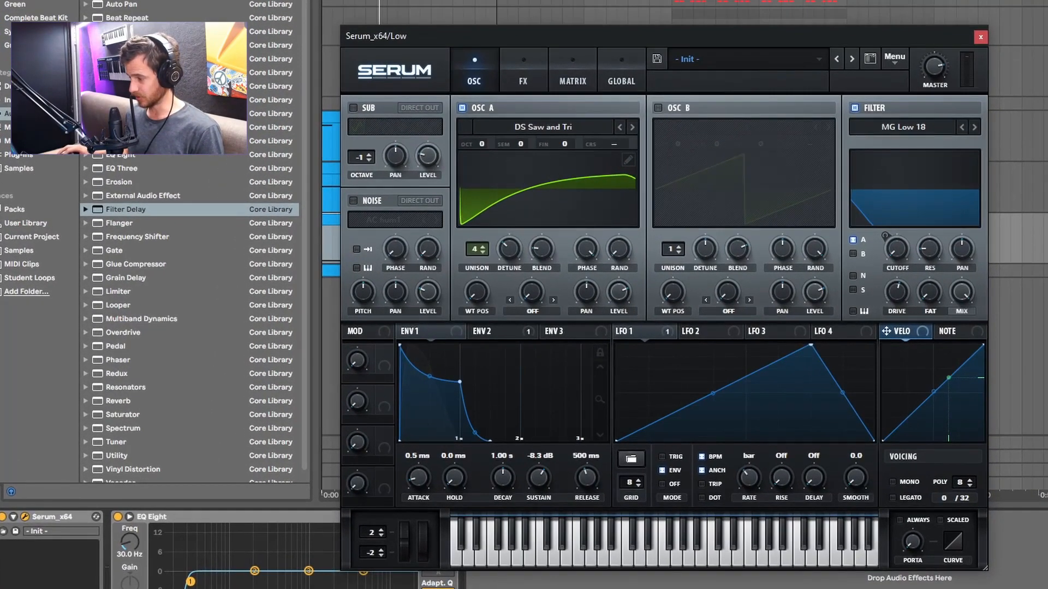
left_click_drag(641, 35, 659, 2)
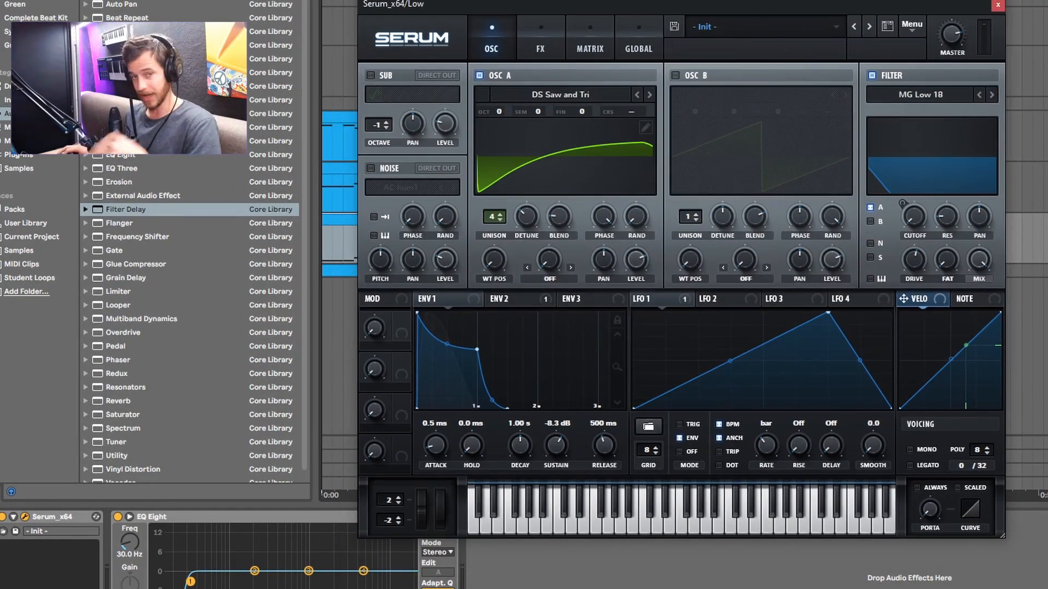
left_click(546, 30)
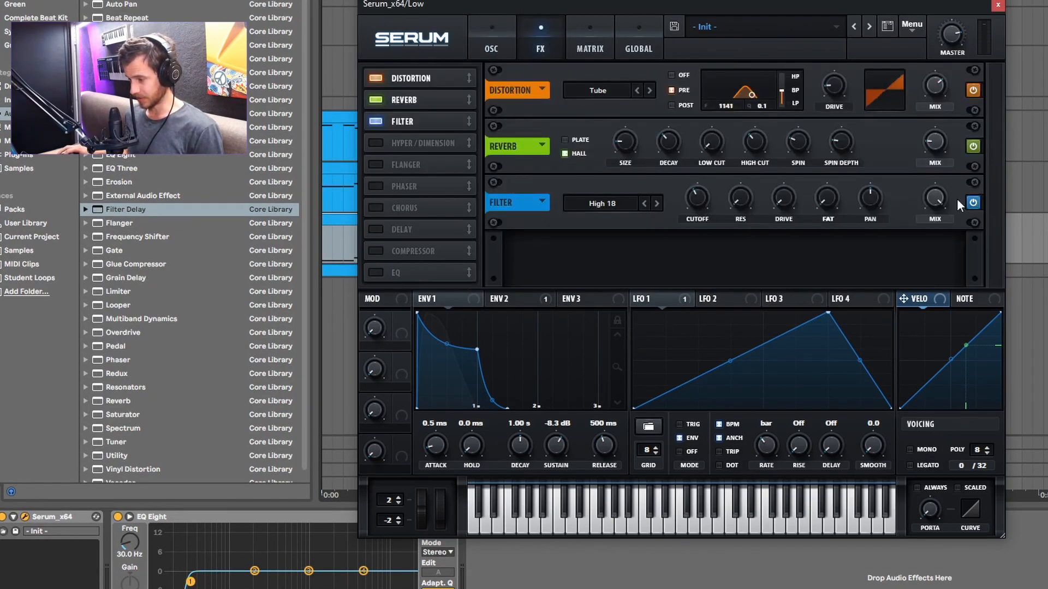
key("space")
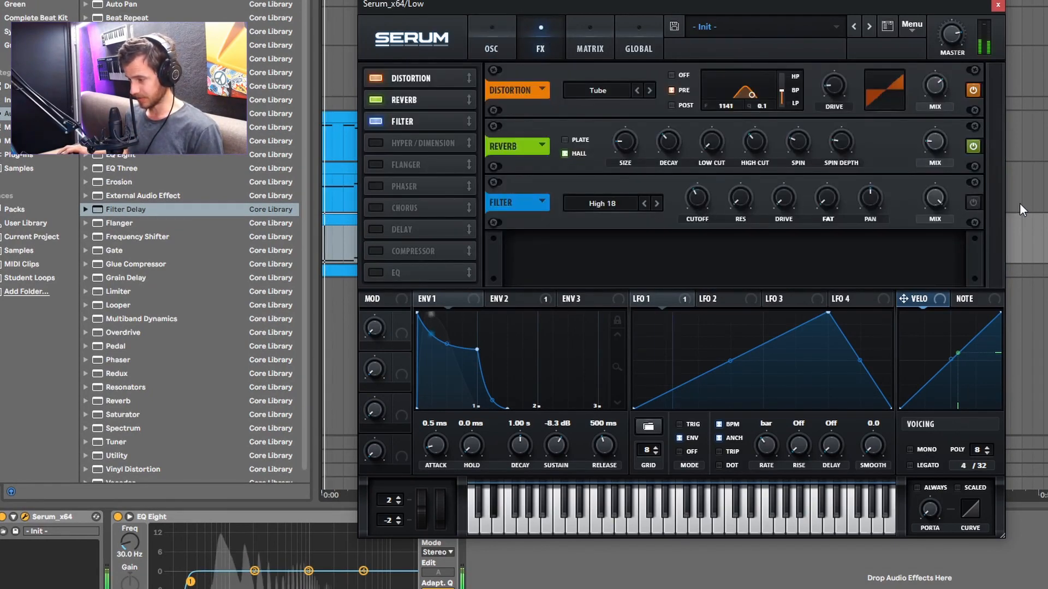
left_click(972, 203)
left_click(972, 203)
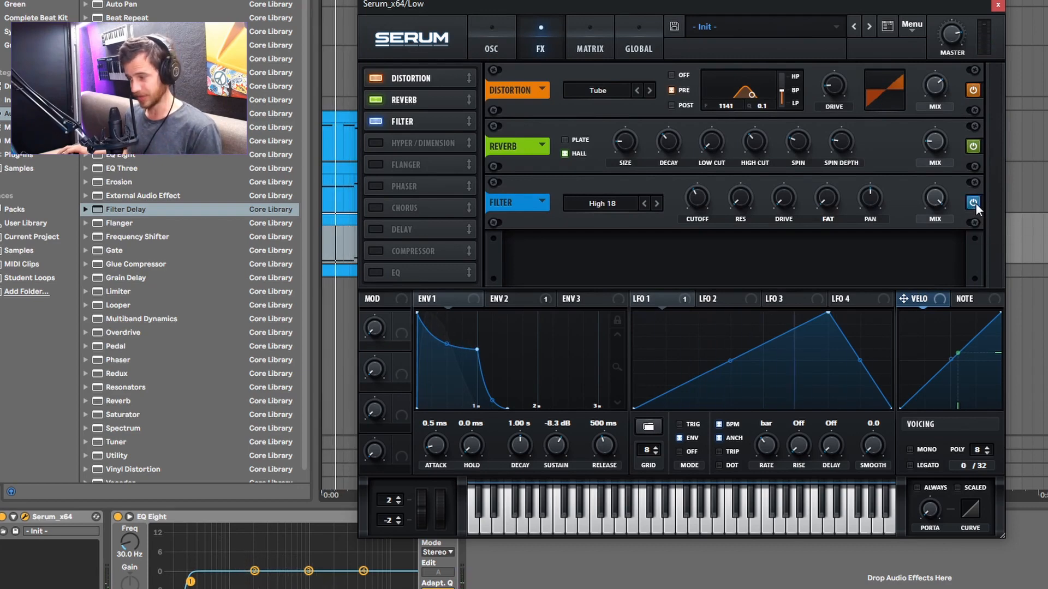
left_click(972, 202)
Enable the sub oscillator in the Low track's Serum patch
left_click(490, 39)
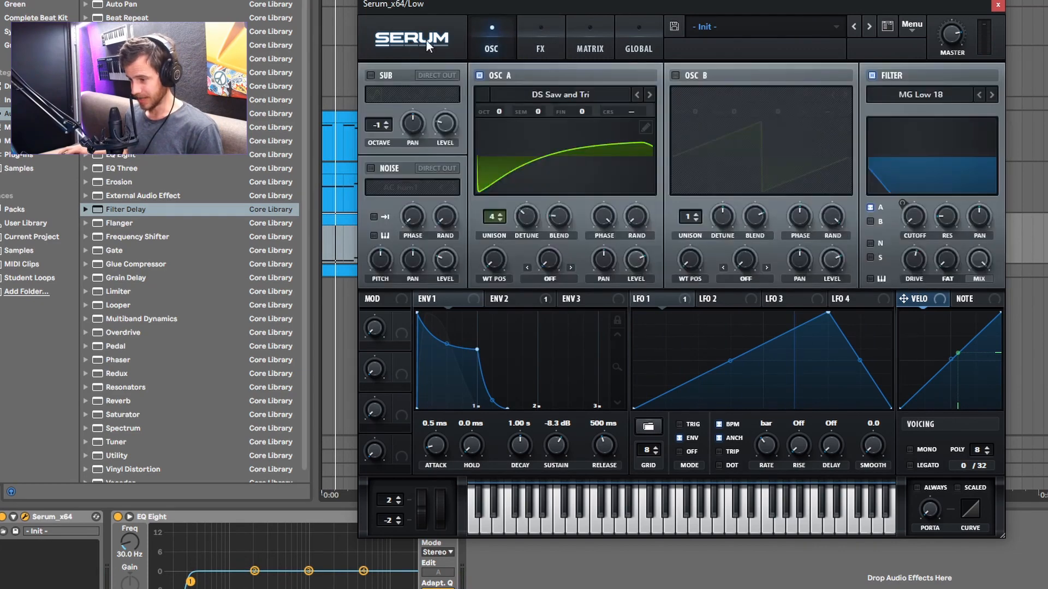
left_click(371, 75)
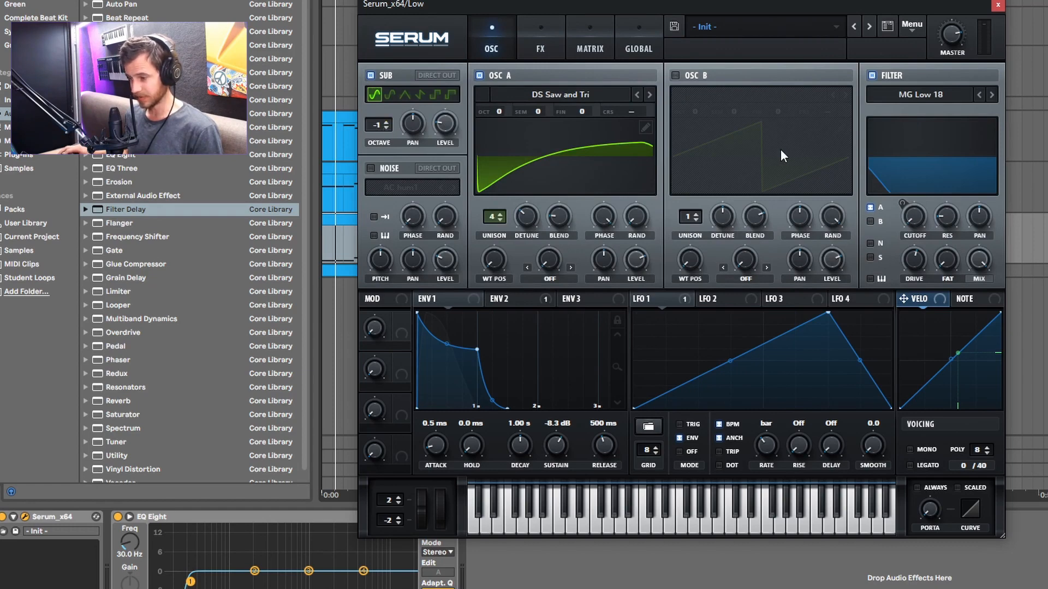
Compare the Low layer's playback with Serum's sub oscillator off and on, leaving it enabled
key("space")
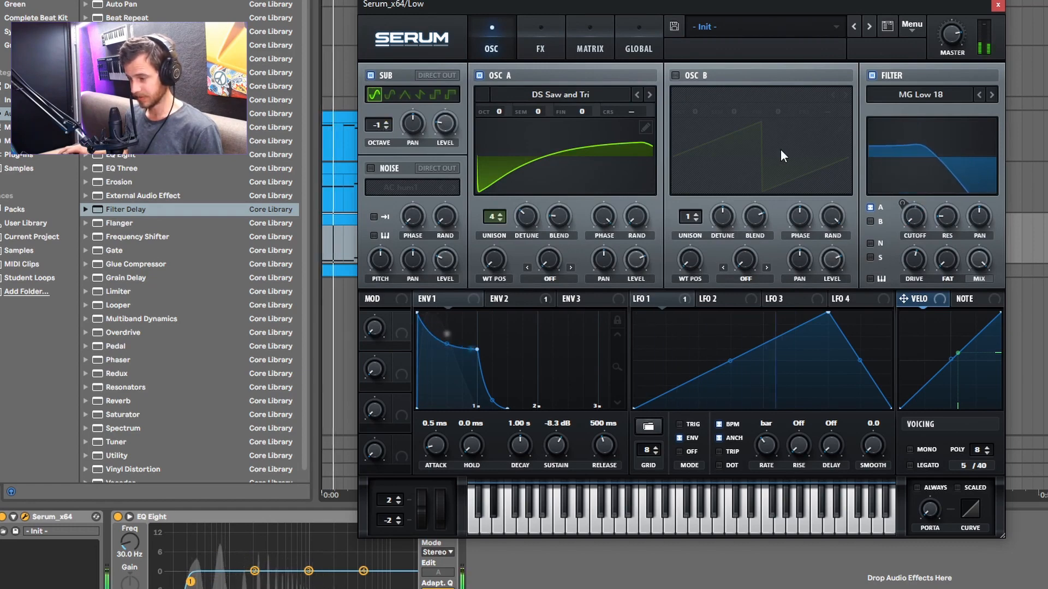
left_click(370, 76)
left_click(370, 75)
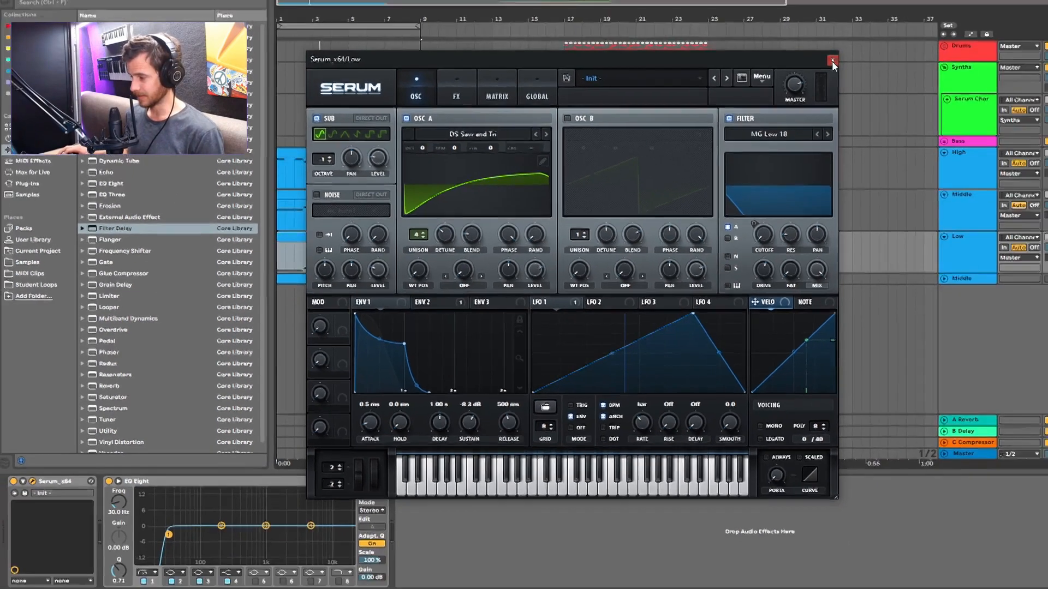
left_click(997, 5)
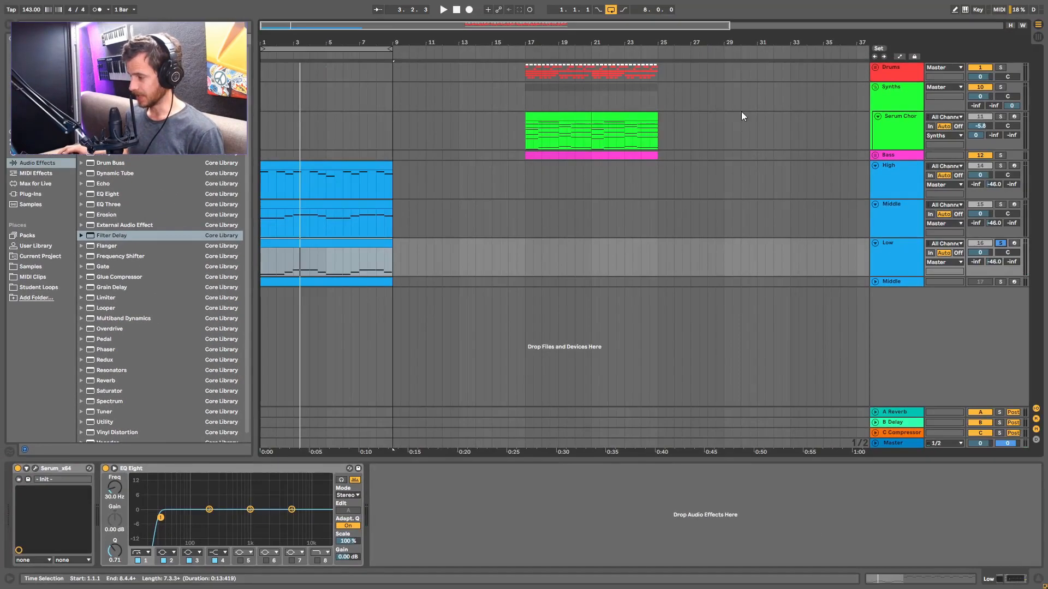
In the High track's Serum effects, raise the distortion's pre-filter to about 6154 Hz with Q 1.0 and audition the layer
left_click(892, 170)
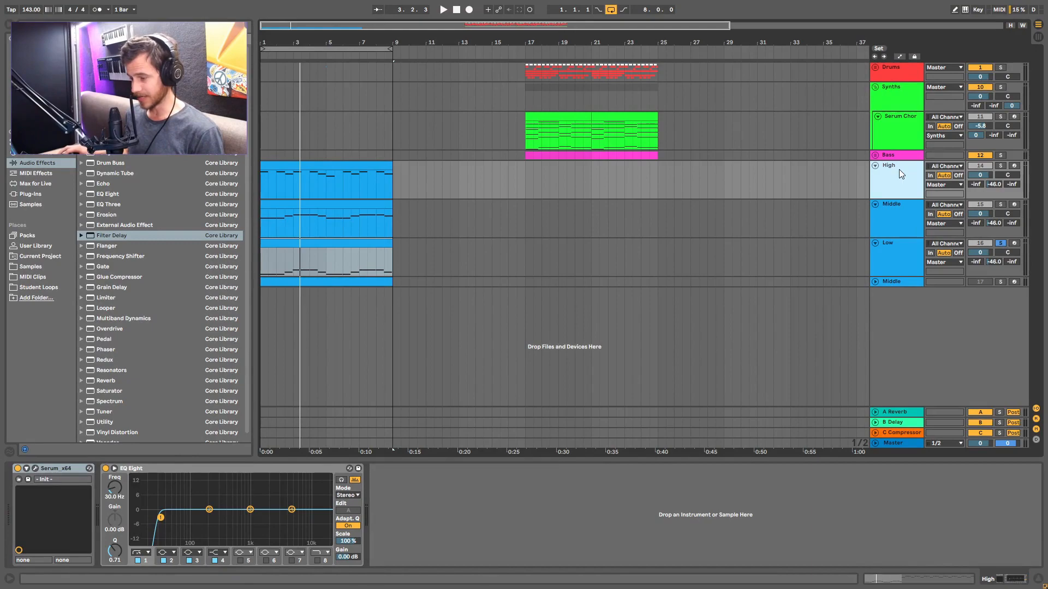
left_click(35, 469)
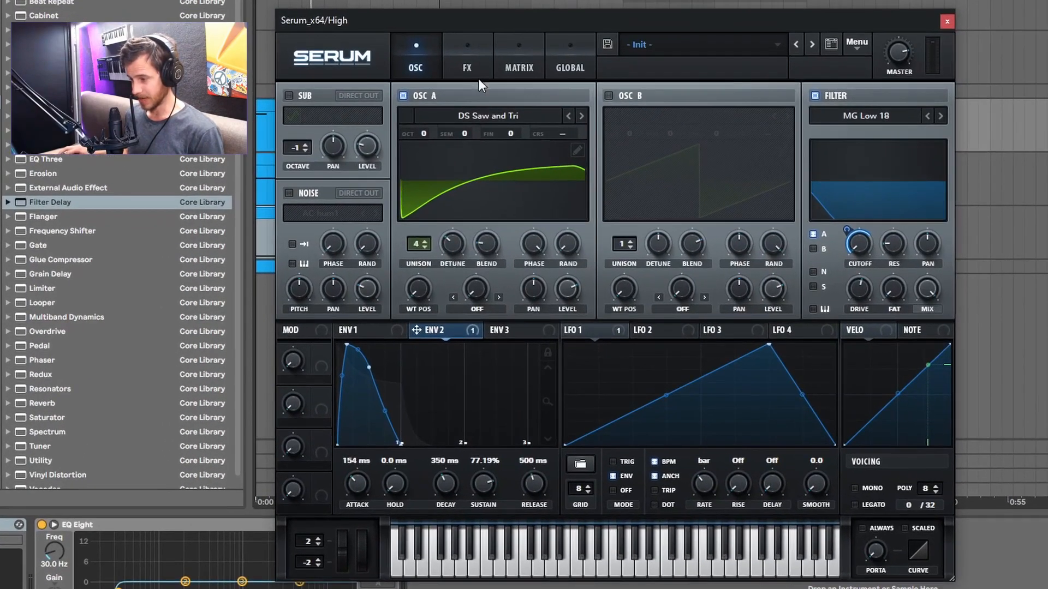
left_click(468, 55)
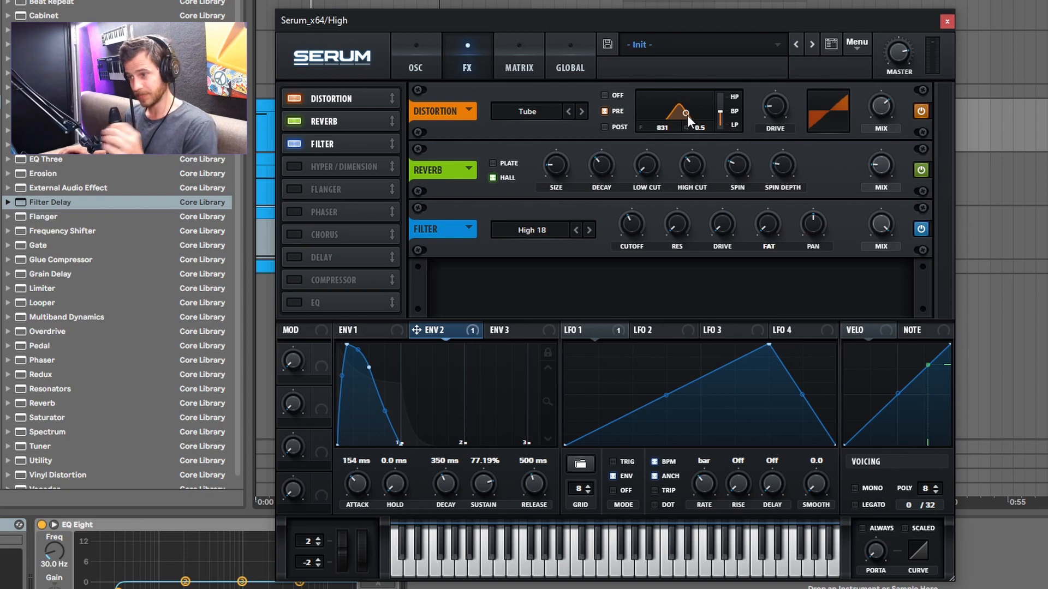
left_click_drag(686, 116, 691, 116)
key("space")
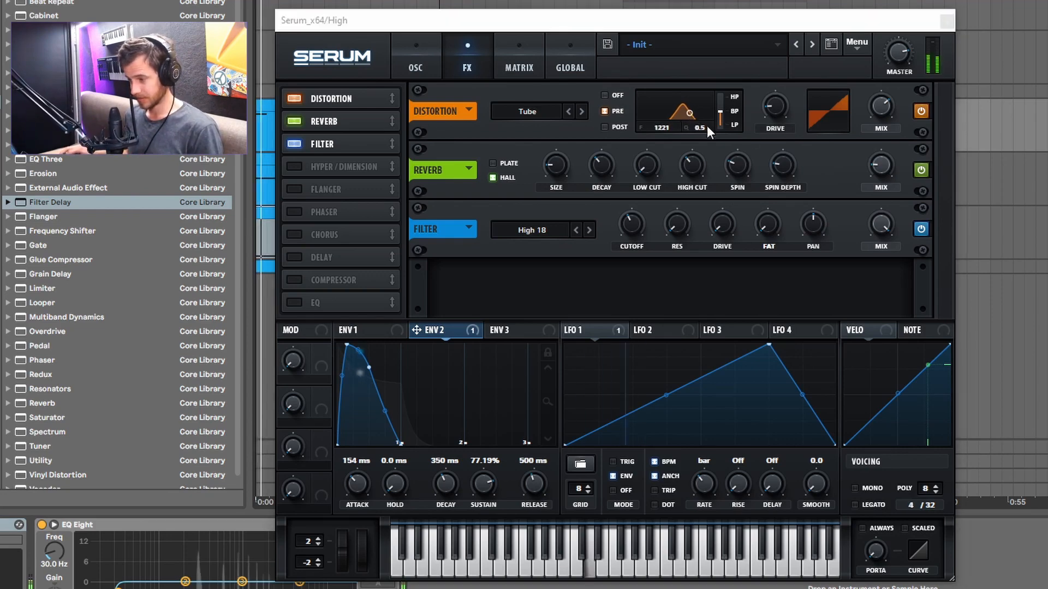
key("space")
left_click_drag(690, 115, 707, 112)
key("space")
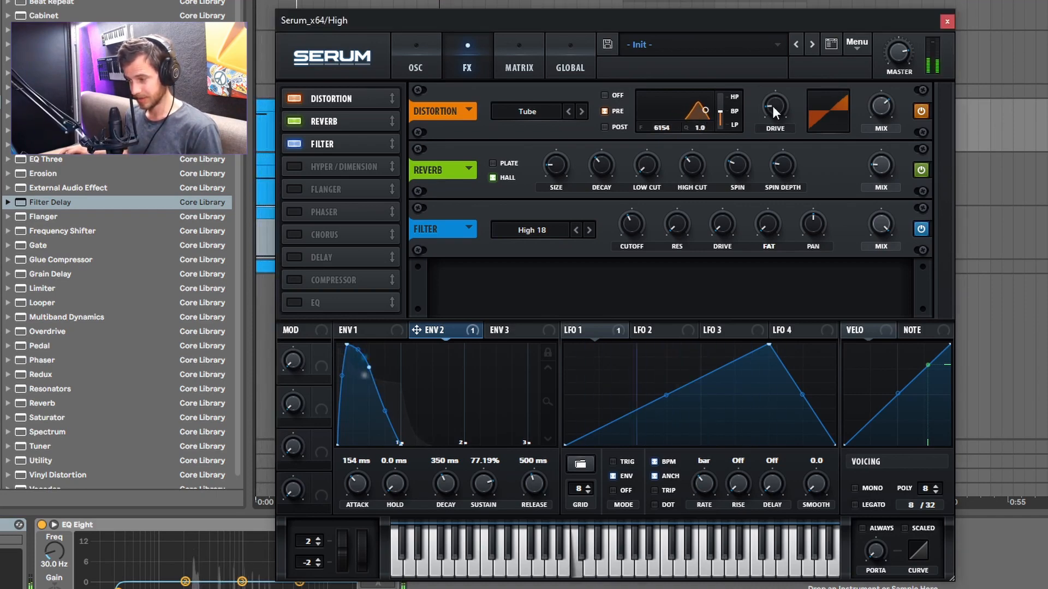
Raise the High layer's distortion drive to 54% and adjust its pre-filter to about 7754 Hz with Q 2.1
left_click_drag(779, 86, 784, 49)
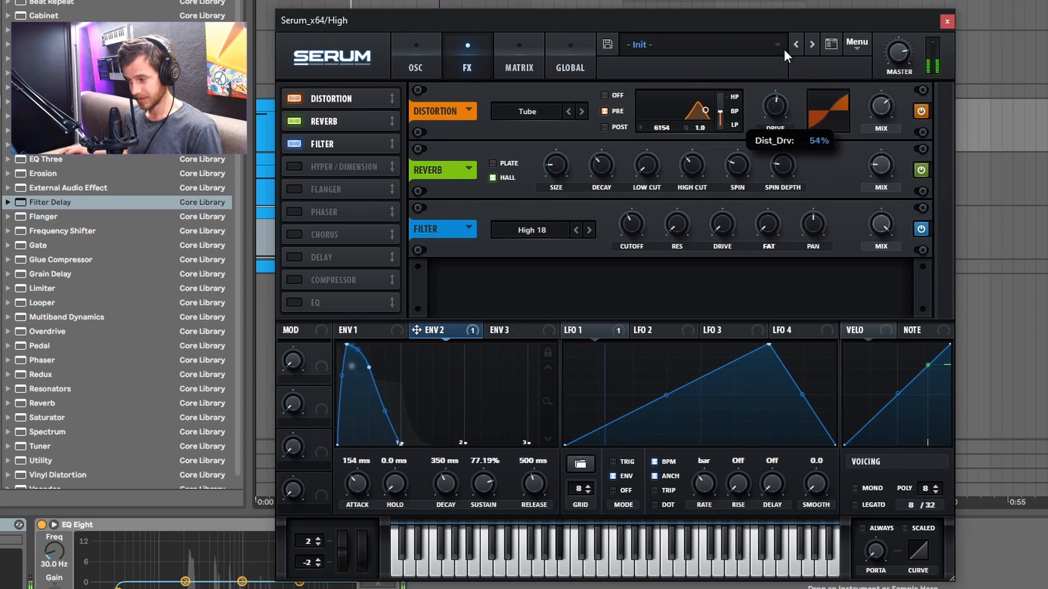
left_click_drag(703, 106, 709, 108)
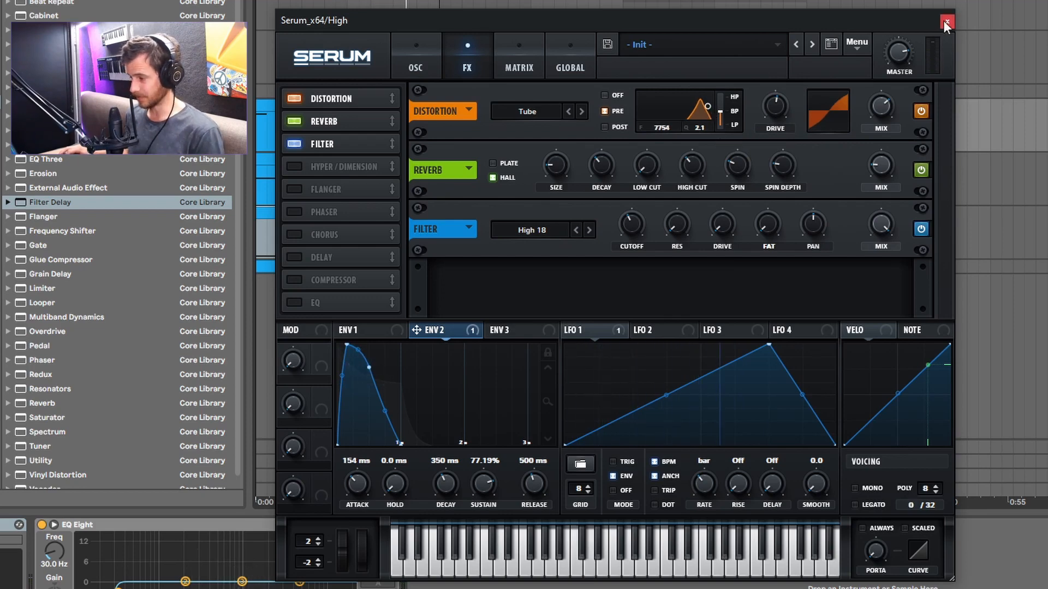
left_click(418, 65)
left_click_drag(788, 23, 814, 3)
left_click(1031, 83)
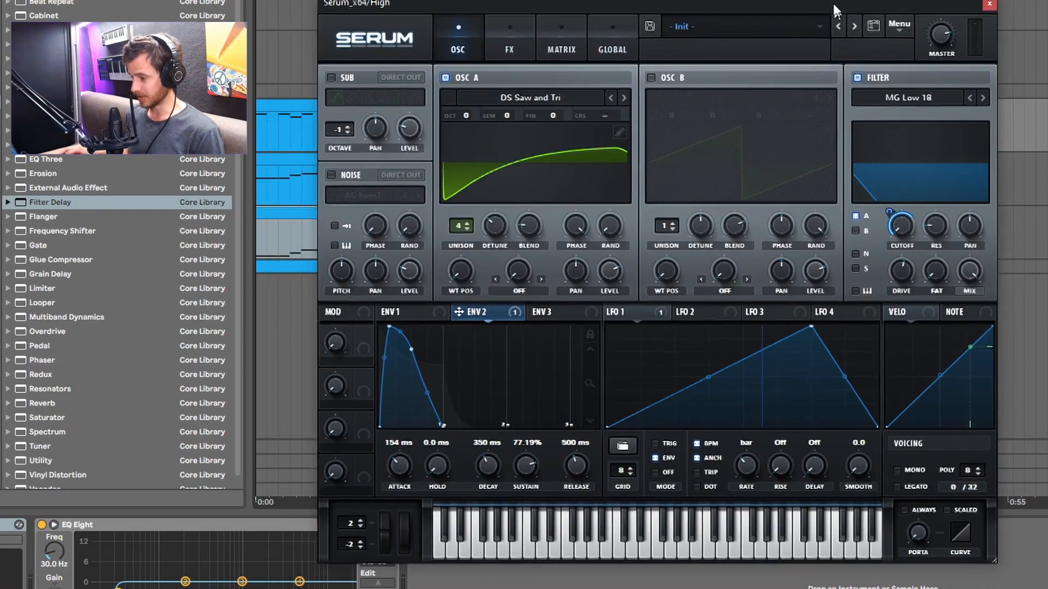
left_click(926, 213)
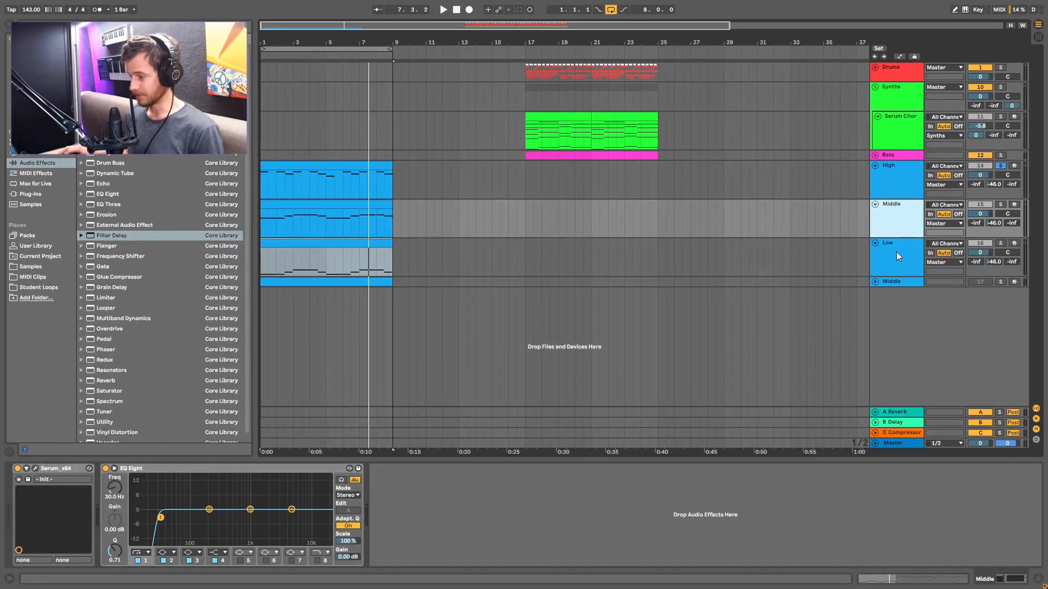
left_click(899, 249)
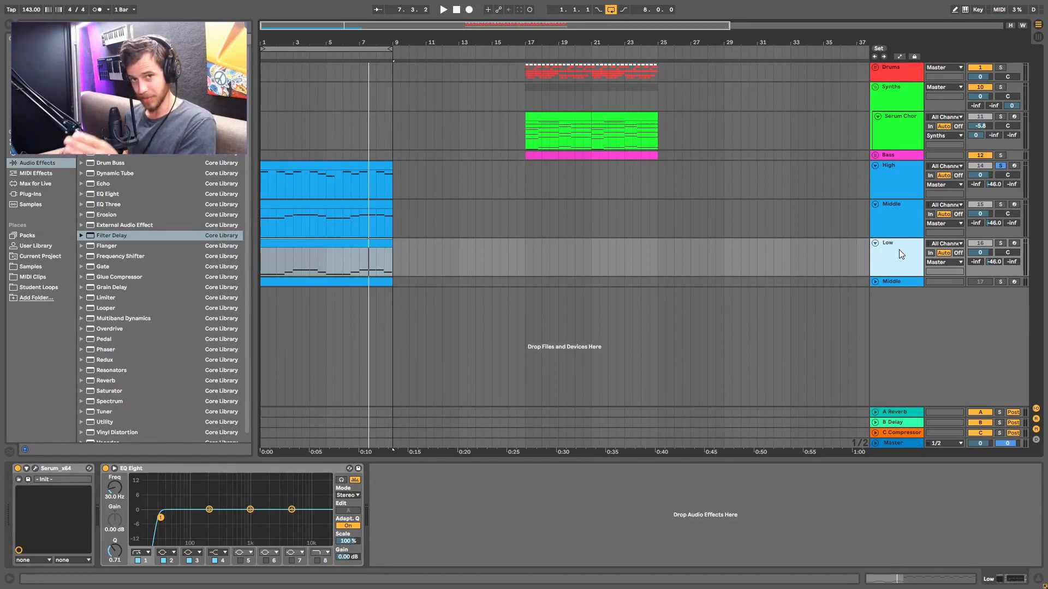
left_click(898, 179)
left_click(899, 210)
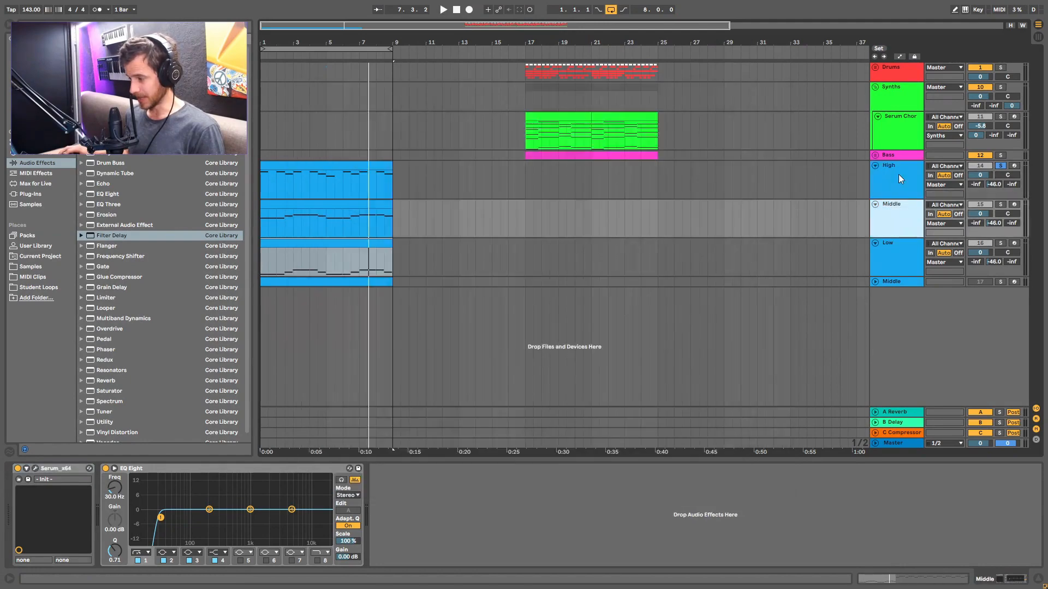
left_click(898, 175)
Pan oscillator A in the Middle track's Serum to 15L and look at the High track's Serum patch
left_click(894, 215)
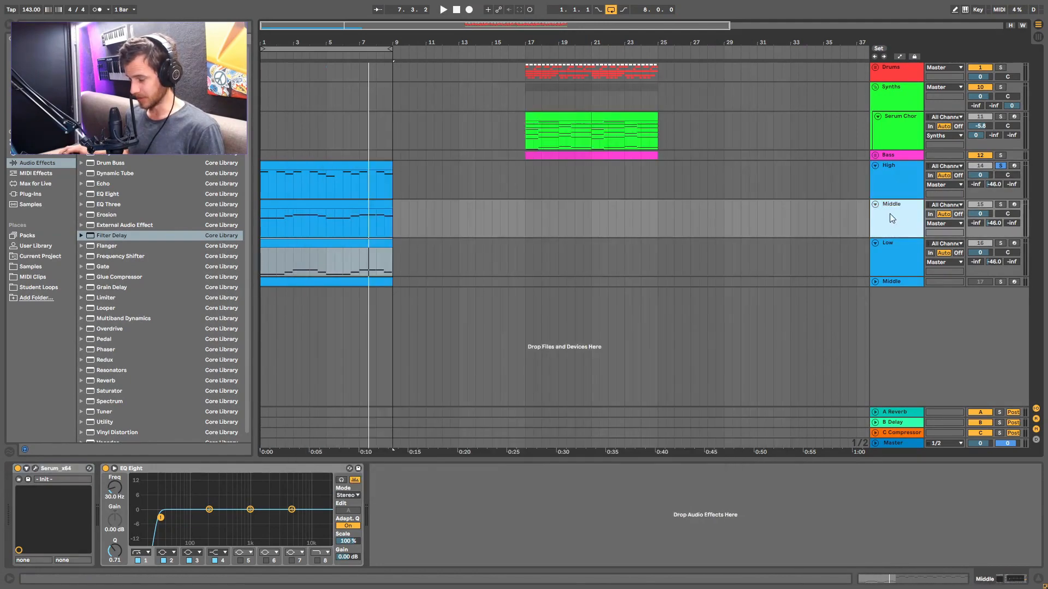
left_click(35, 468)
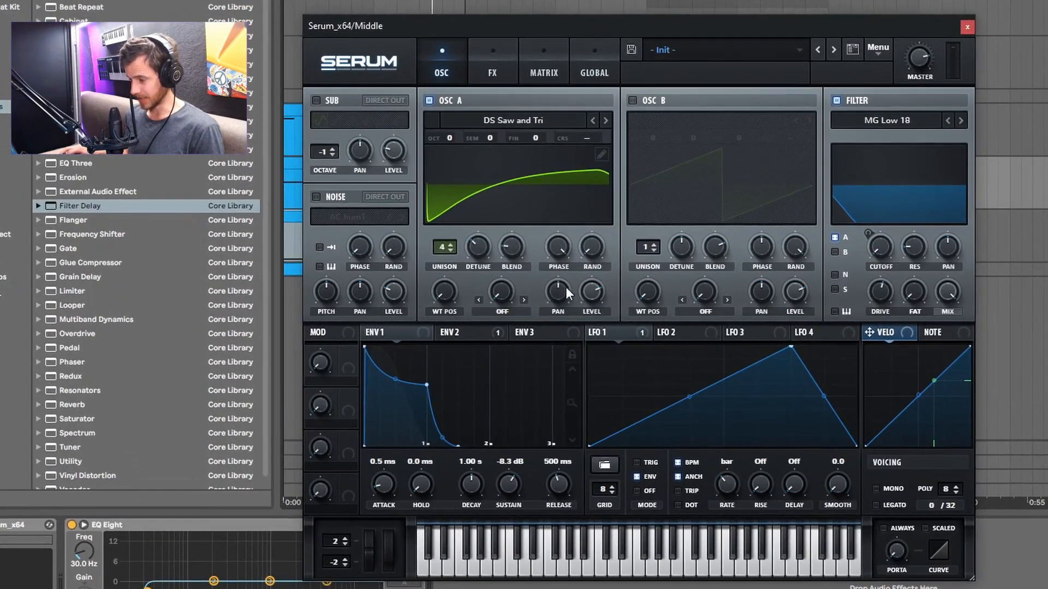
left_click_drag(510, 293, 510, 307)
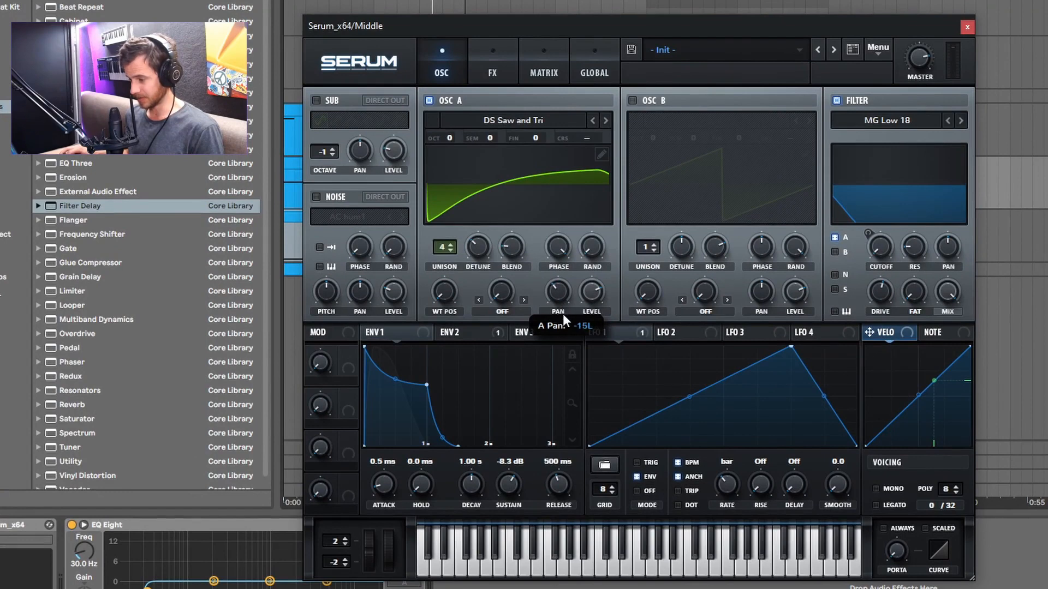
left_click(967, 27)
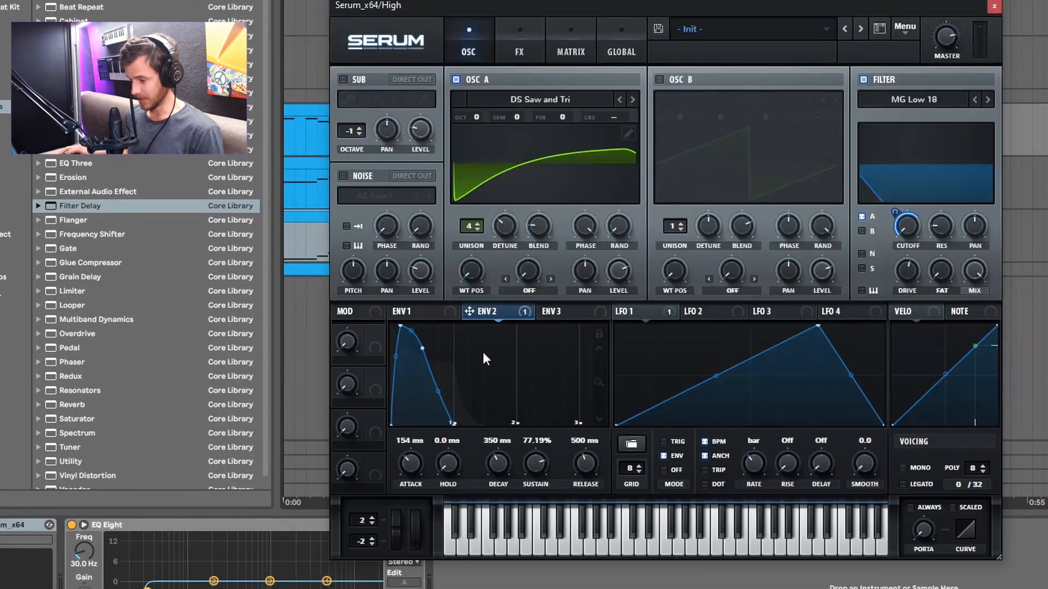
mouse_move(592, 269)
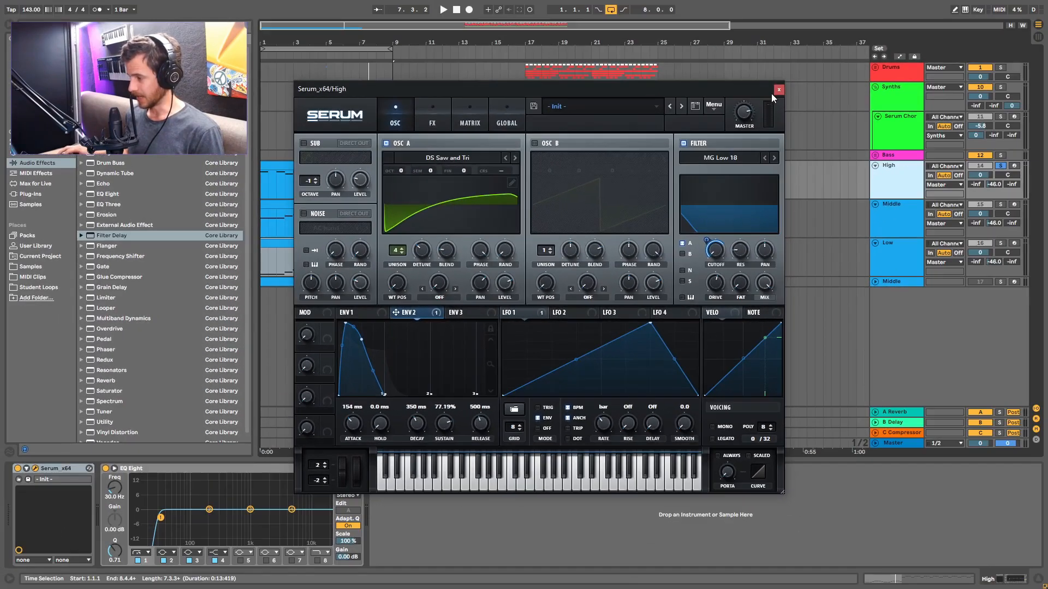
left_click(994, 6)
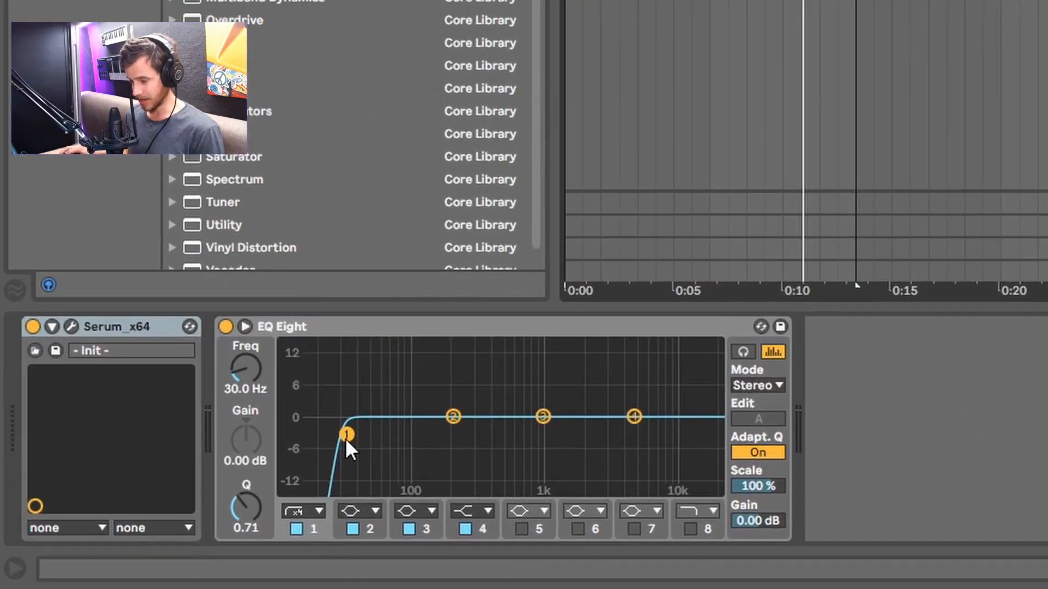
In the High track's EQ Eight, raise the low cut to just below 100 Hz and boost the high shelf
left_click_drag(347, 436, 404, 436)
left_click(633, 418)
scroll(633, 417, "up", 5)
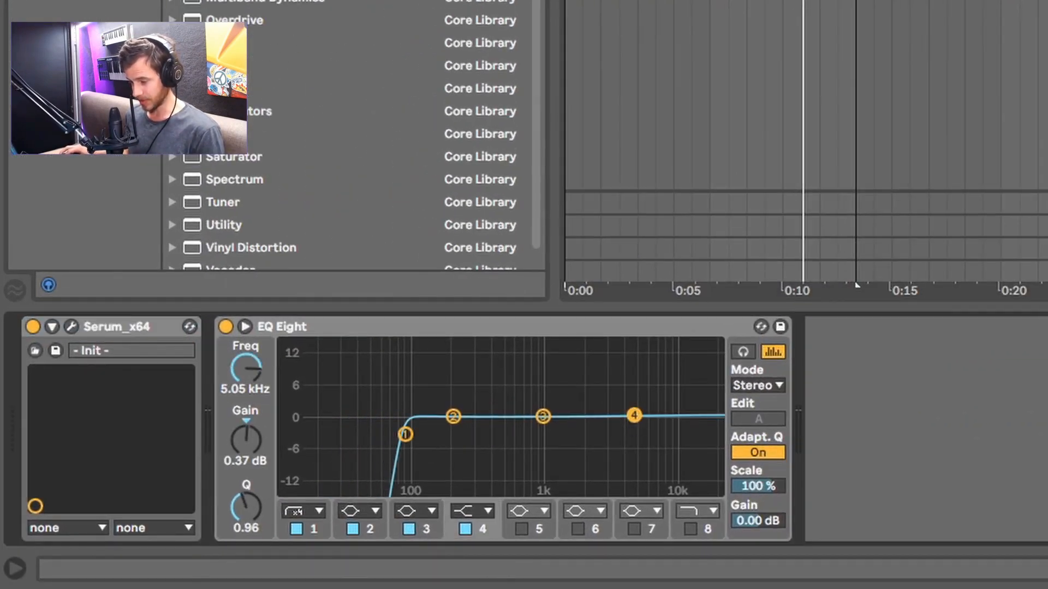
left_click_drag(632, 416, 601, 403)
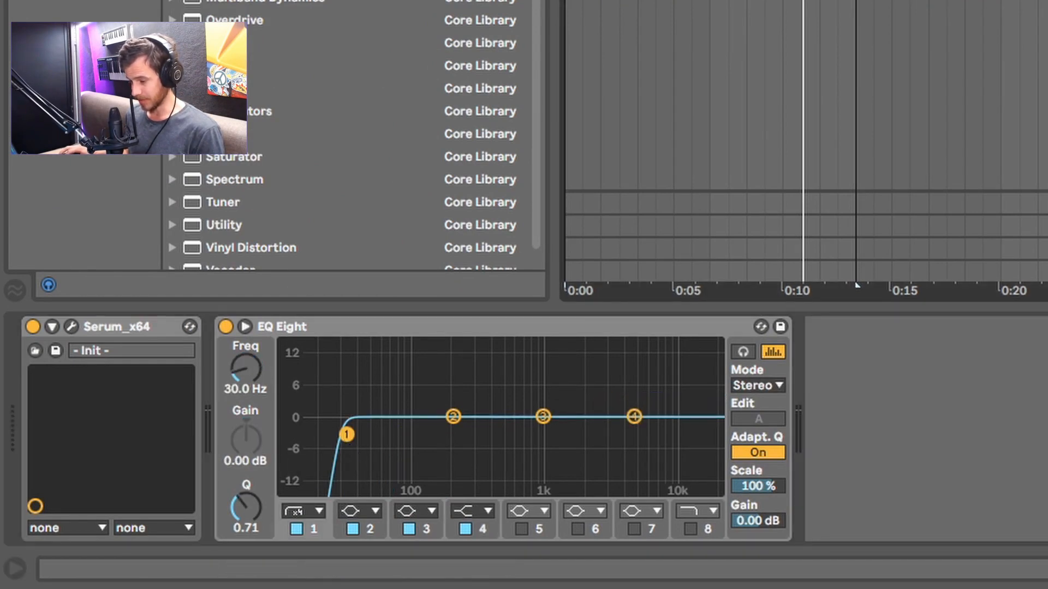
Adjust the low cut in EQ Eight for the remaining layers, setting the Low track's cutoff to 15.3 Hz
left_click_drag(346, 434, 369, 433)
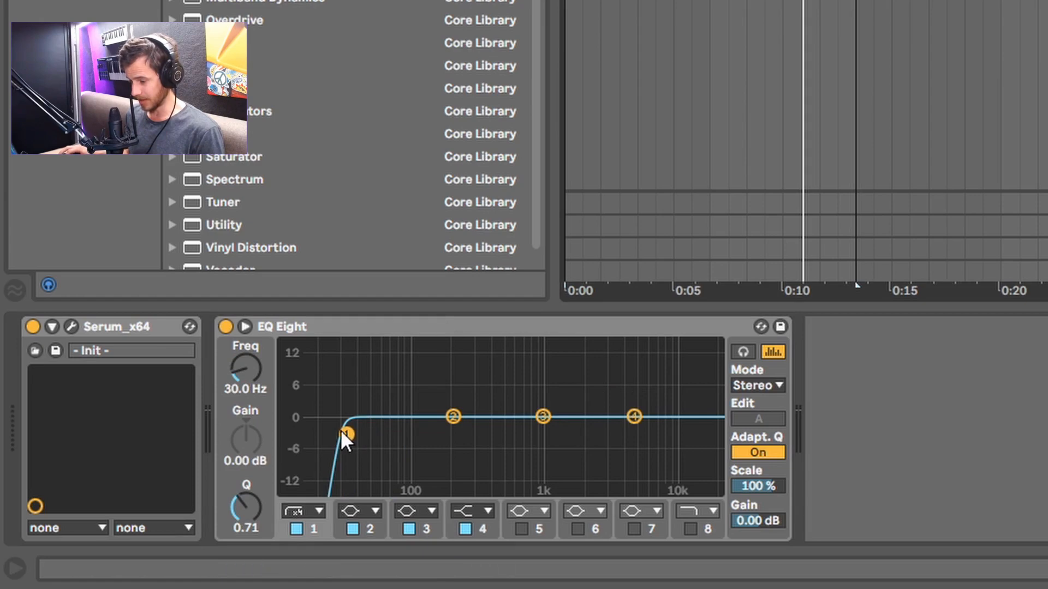
left_click_drag(342, 432, 309, 437)
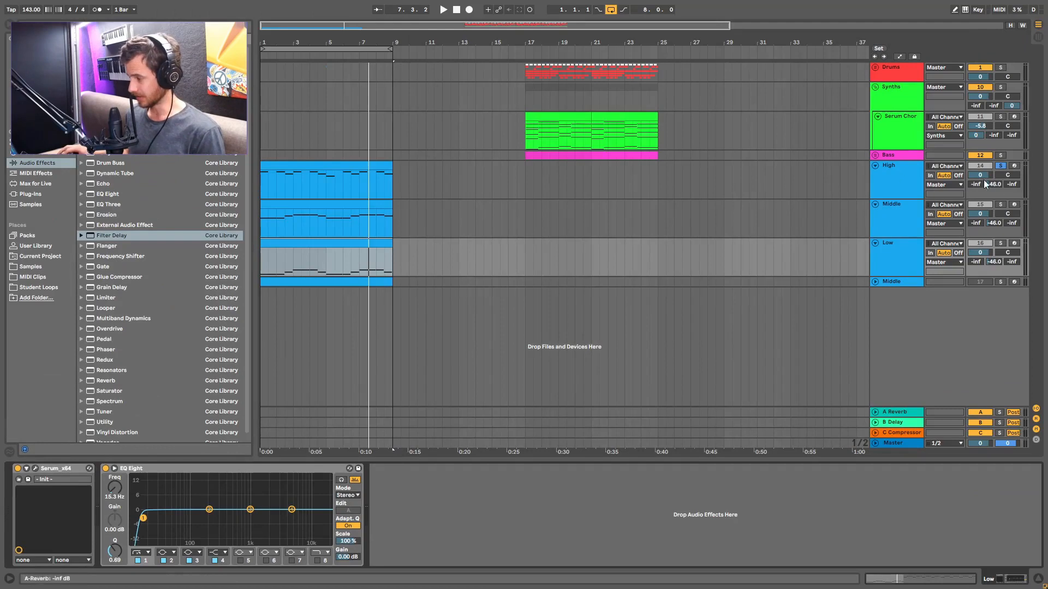
Take the High track out of solo, play the layers together and compare them with the bottom Middle track soloed
left_click(1001, 166)
key("space")
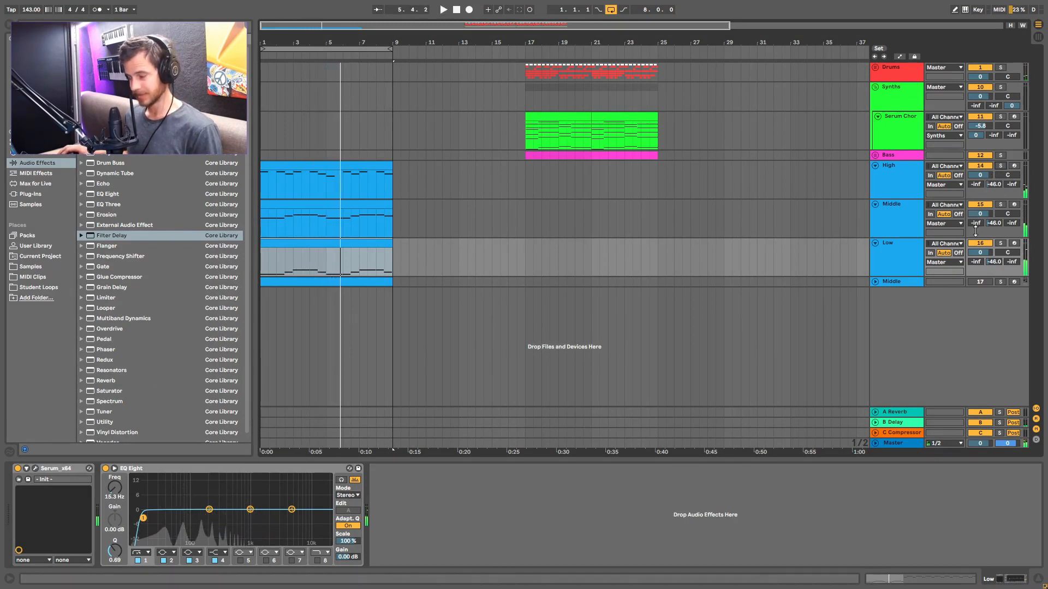
left_click(1000, 282)
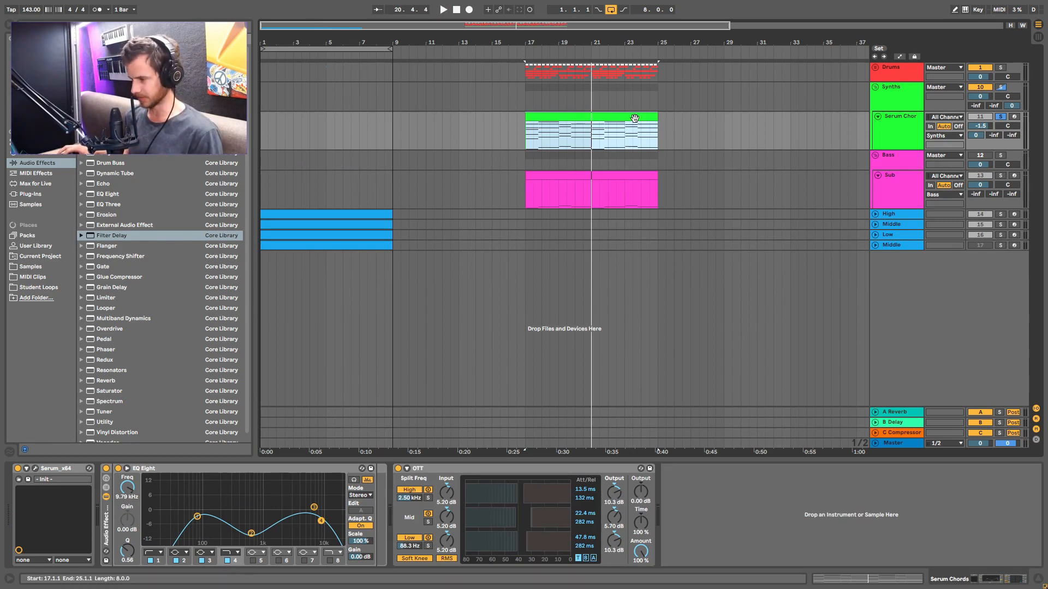
Play the Serum Chords part and examine its Serum patch, including the oscillators, effects and modulation matrix
key("space")
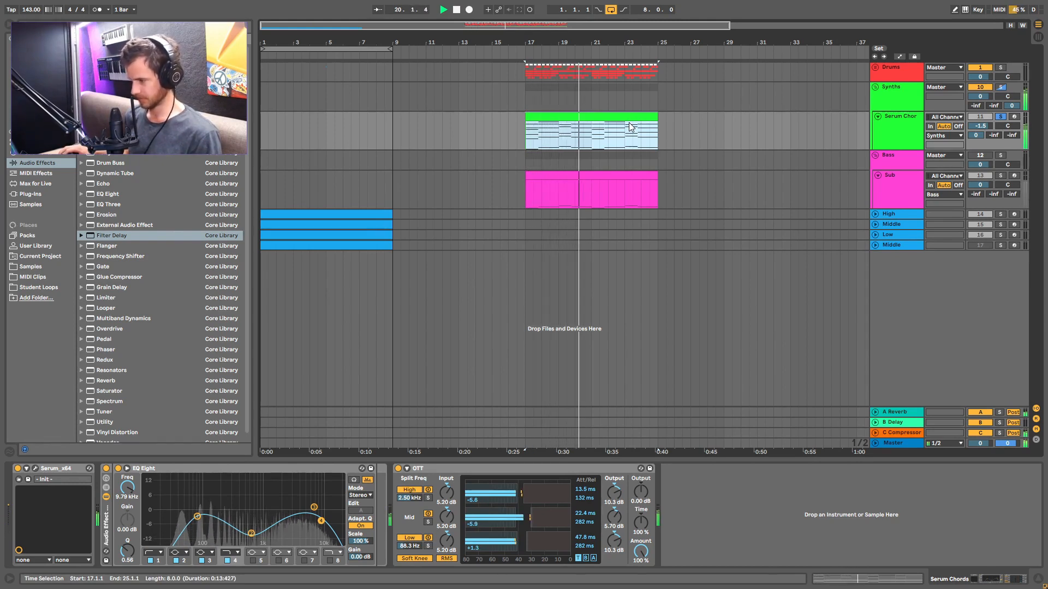
key("space")
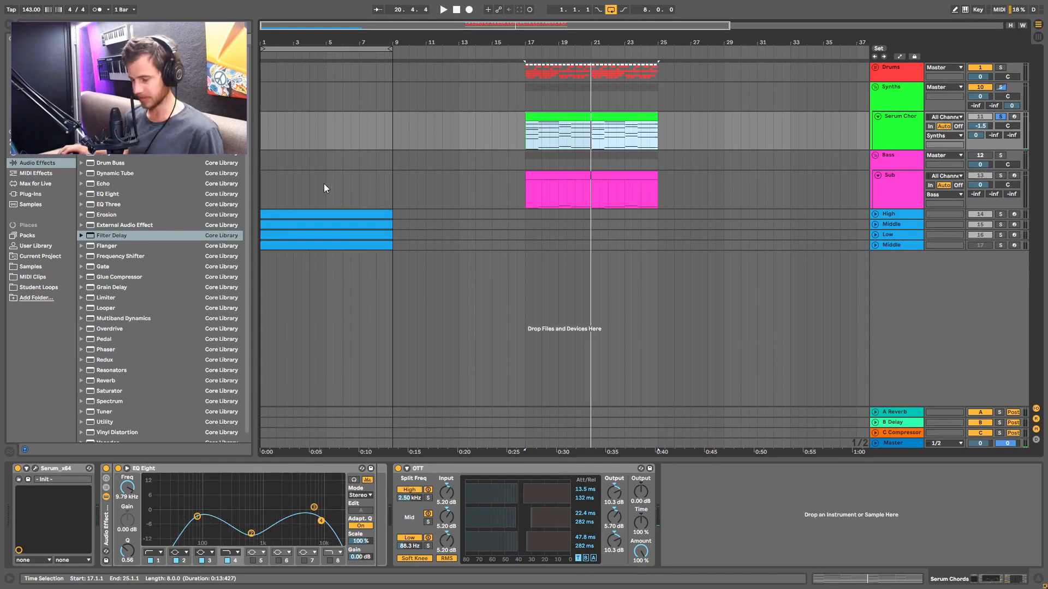
left_click(35, 469)
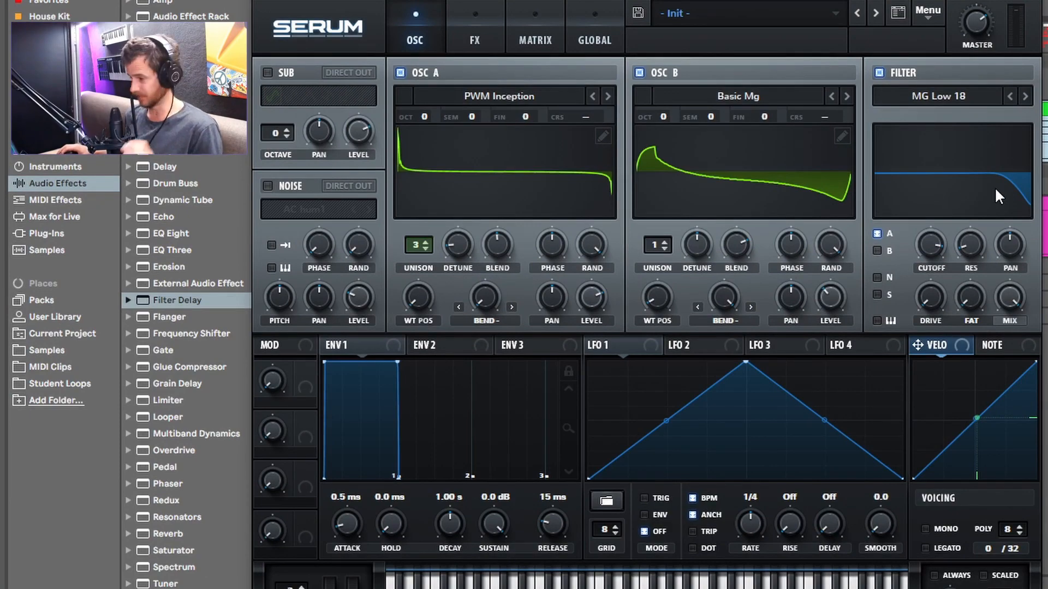
left_click(474, 33)
left_click(528, 25)
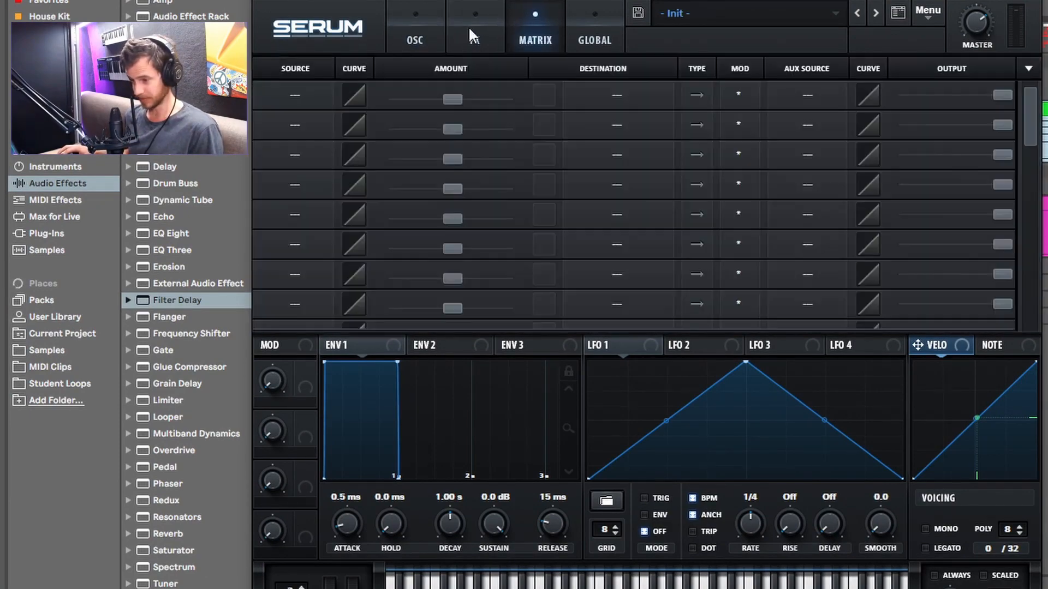
left_click(412, 27)
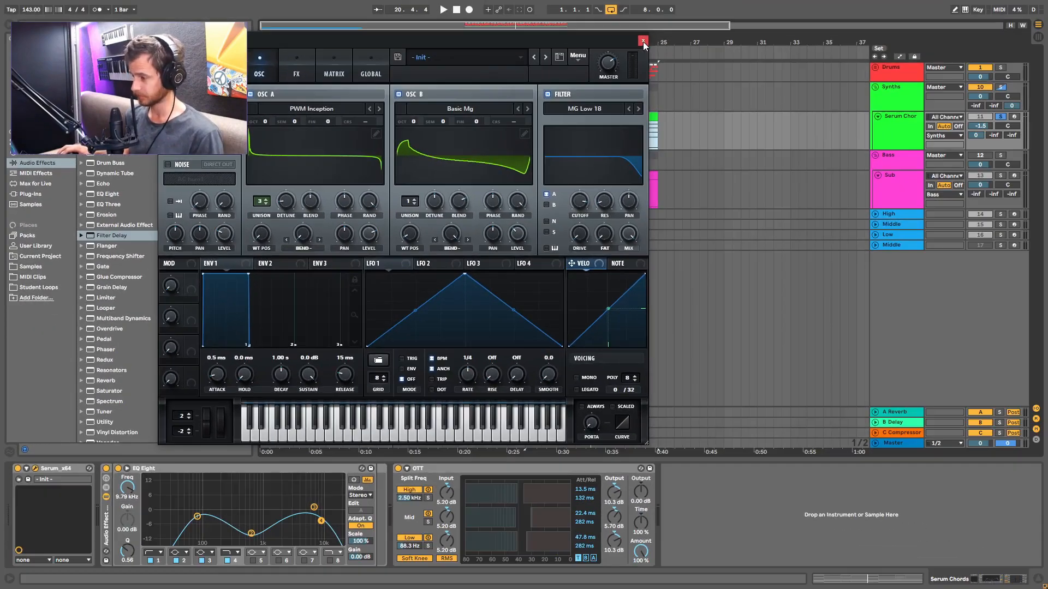
left_click(643, 41)
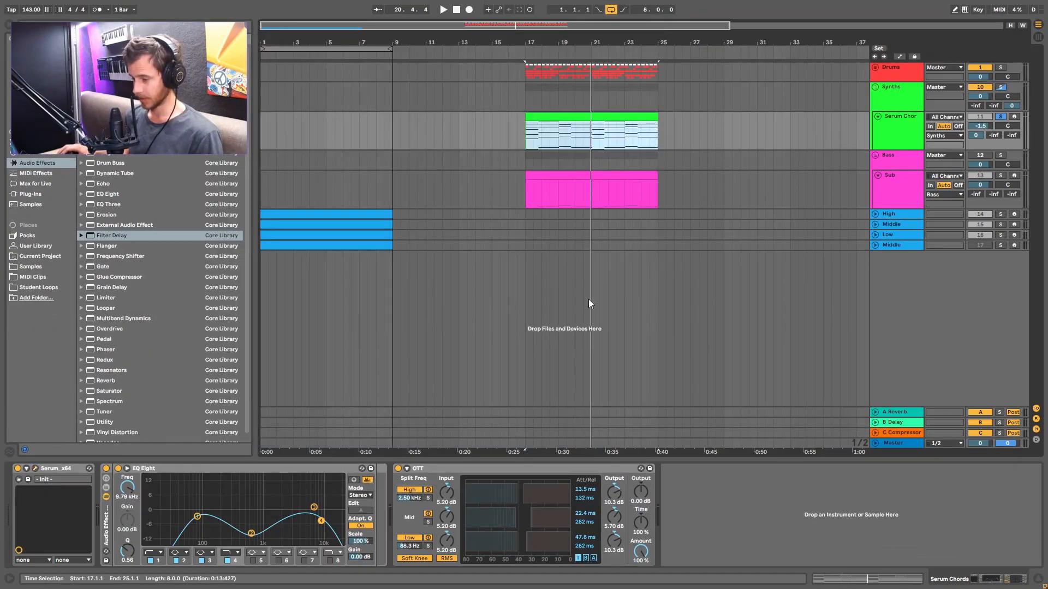
Bypass OTT on the Serum Chords track and play the chords without it
left_click(908, 133)
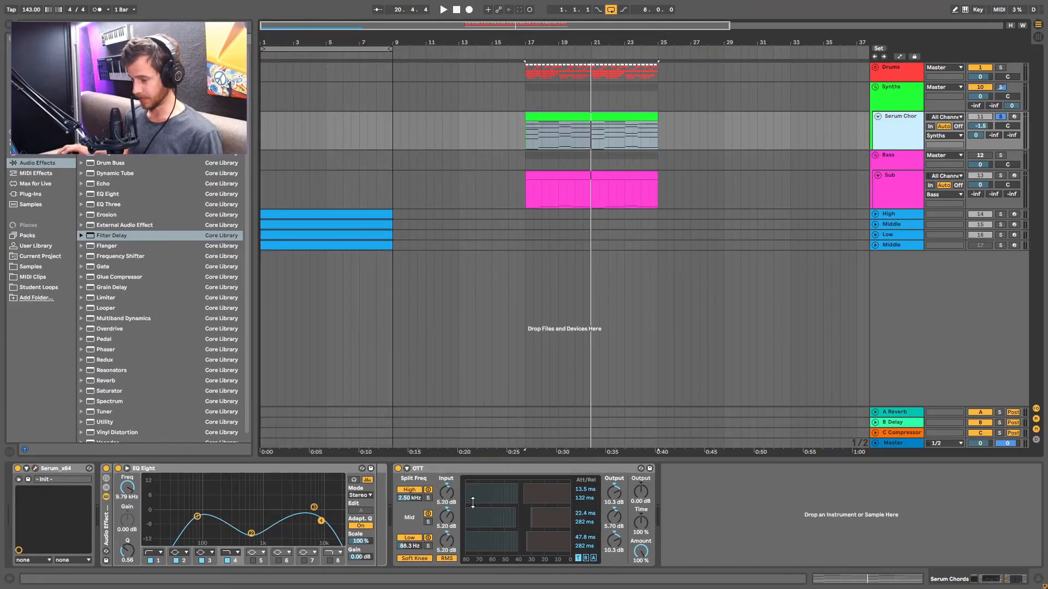
left_click(448, 469)
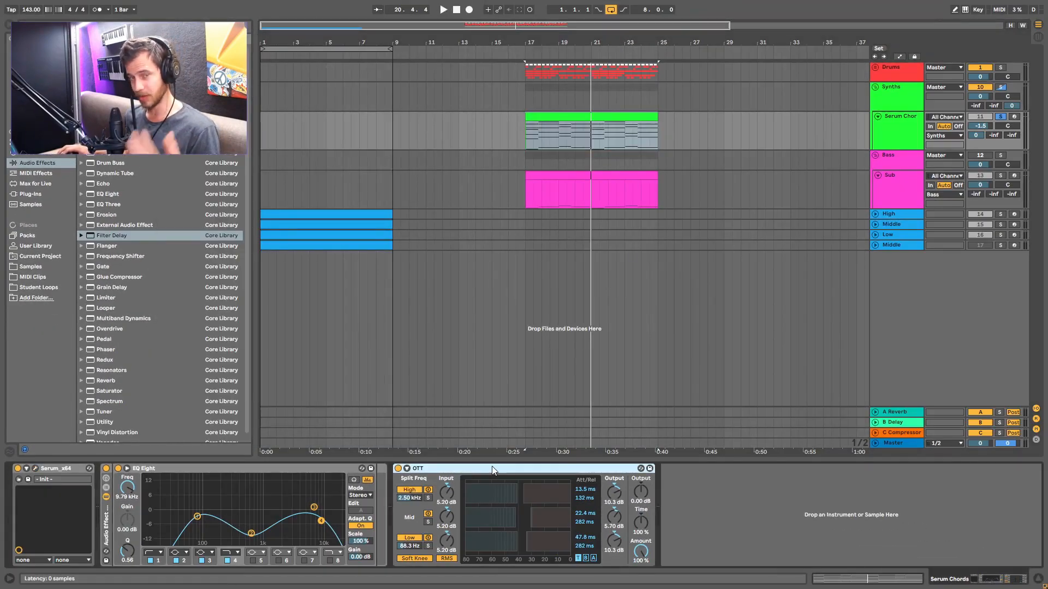
left_click(398, 468)
key("space")
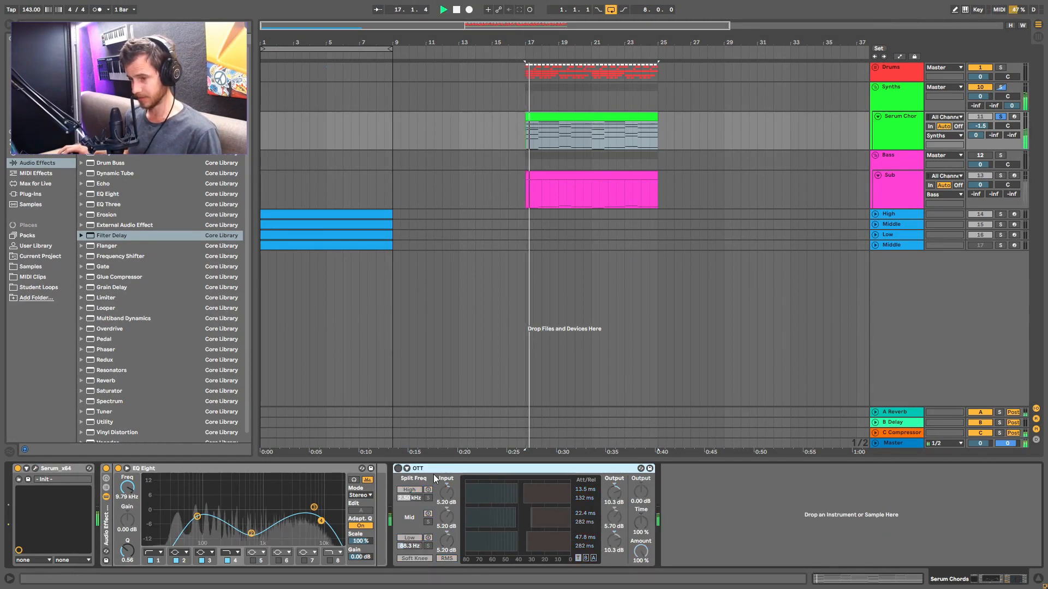
Switch OTT back on for the Serum Chords track and replay the chords with it
key("space")
left_click(399, 469)
key("space")
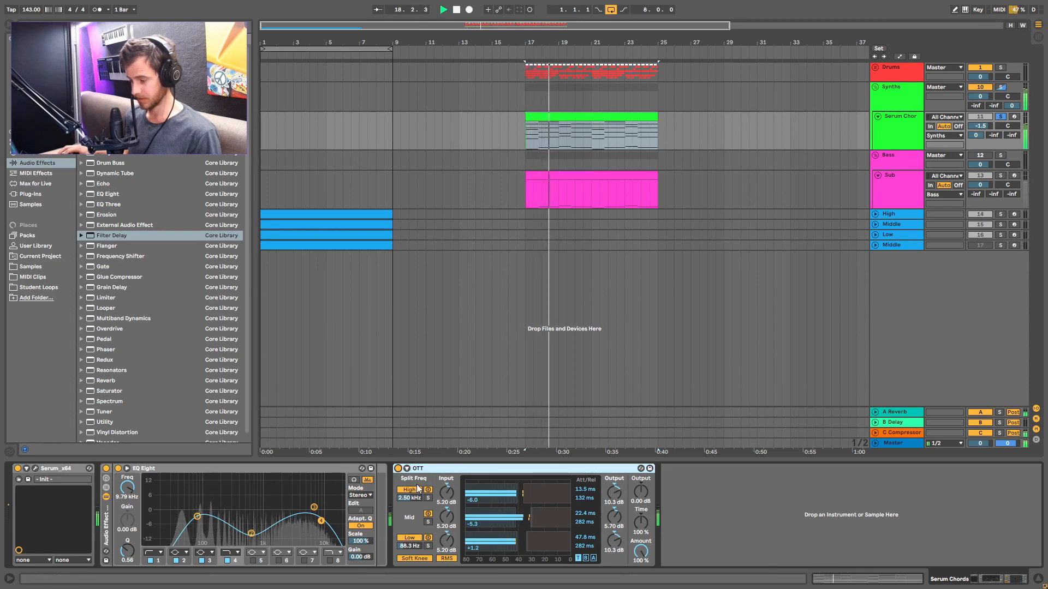
key("space")
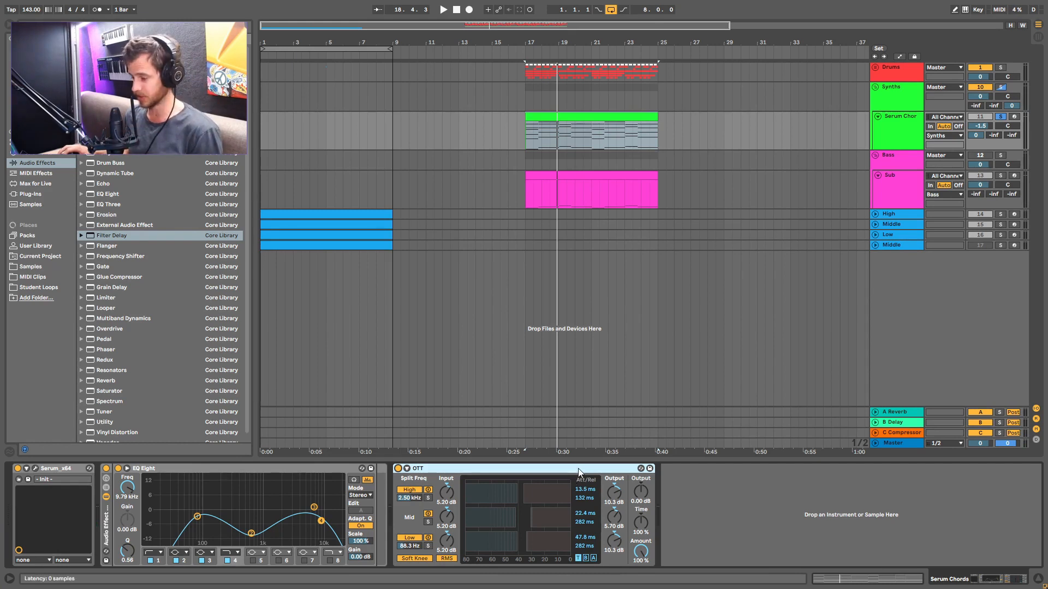
Rename the Serum Chords track High and duplicate it twice, naming the copies Middle and Low
left_click(902, 129)
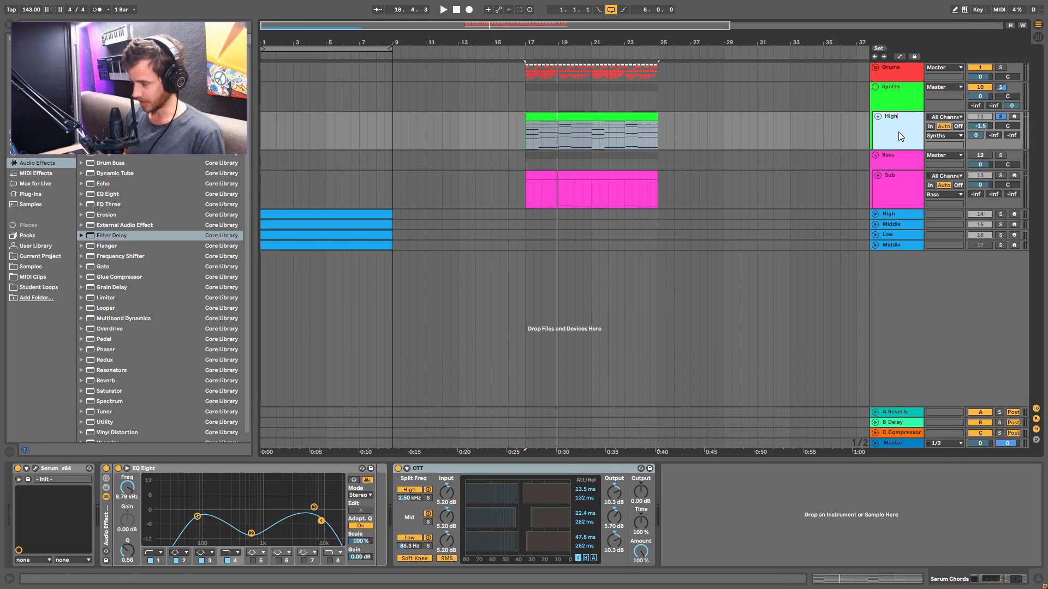
key("Return")
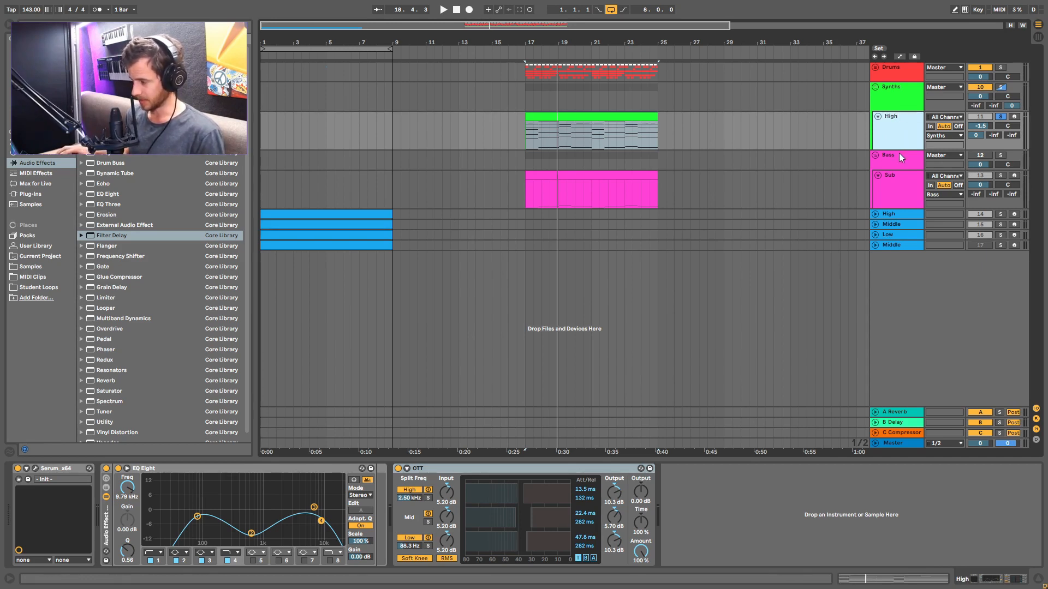
key("ctrl+d")
type("Midd")
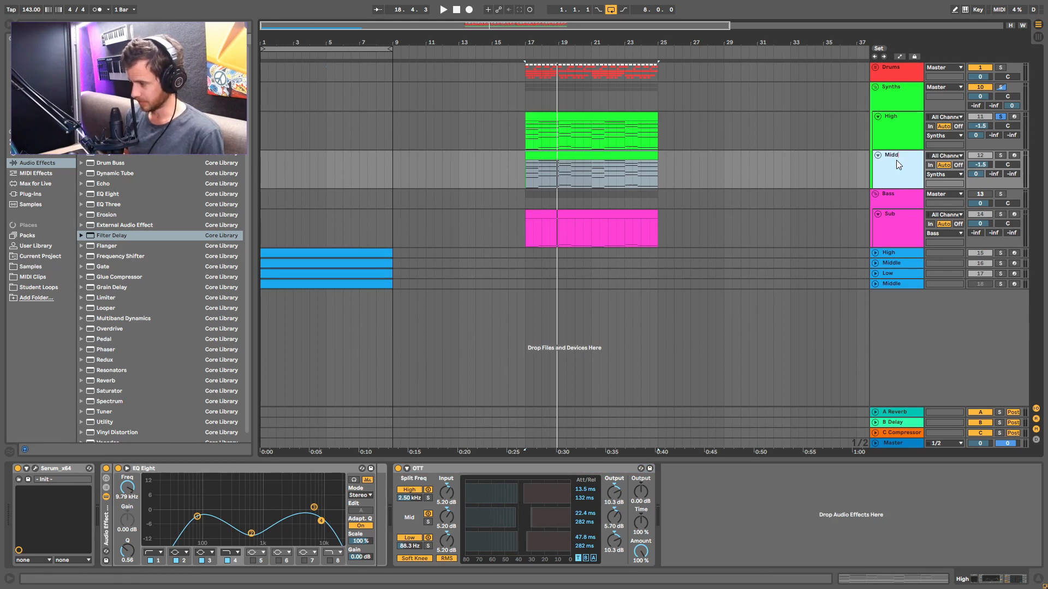
type("le")
key("Return")
key("ctrl+d")
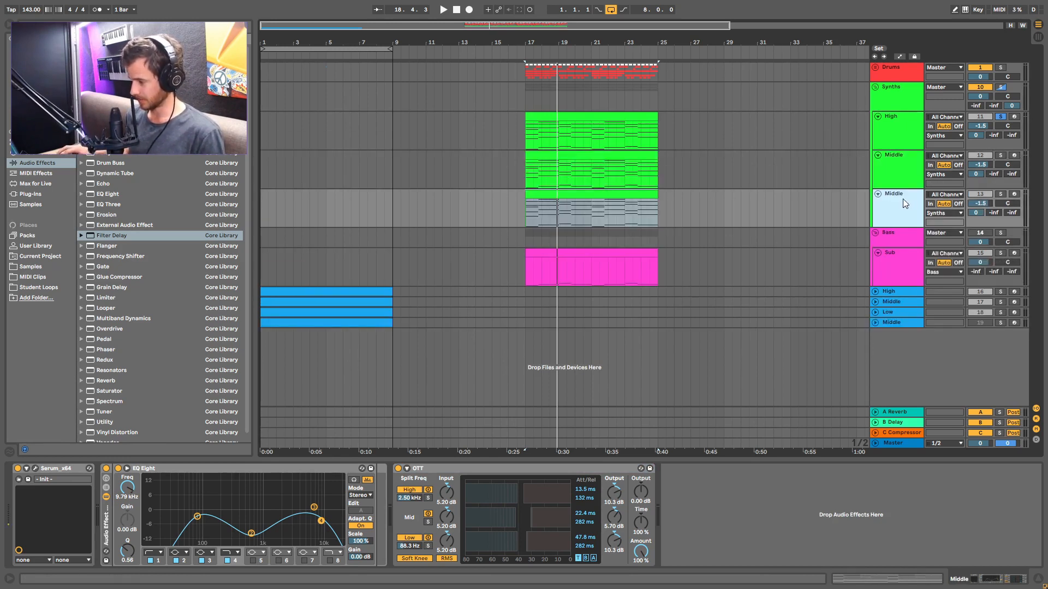
type("Low")
key("Return")
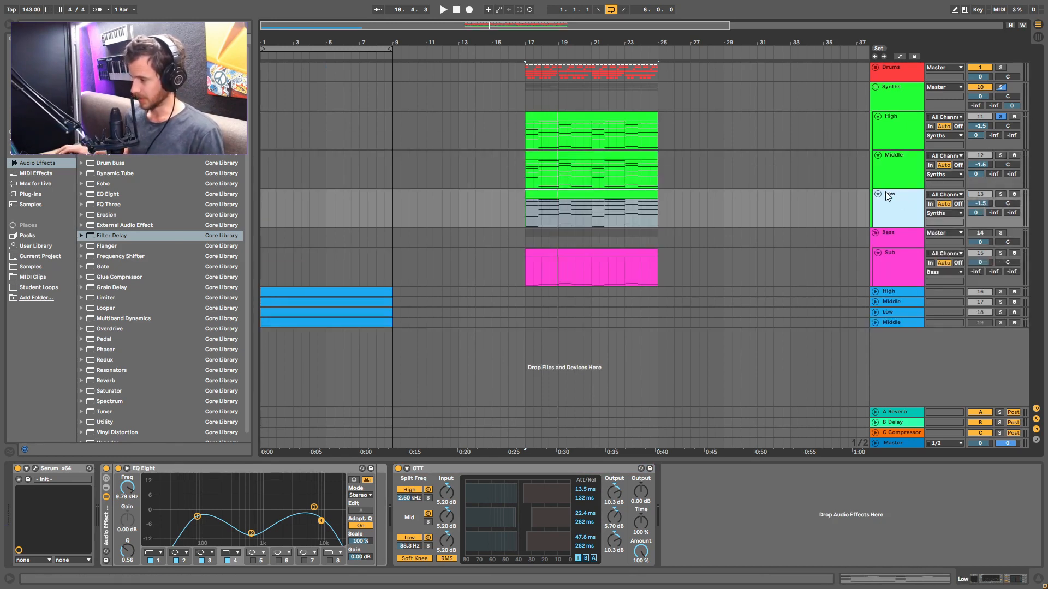
Deactivate the upper chord notes from D#3 to F4 throughout the Middle track's MIDI clip
double_click(603, 158)
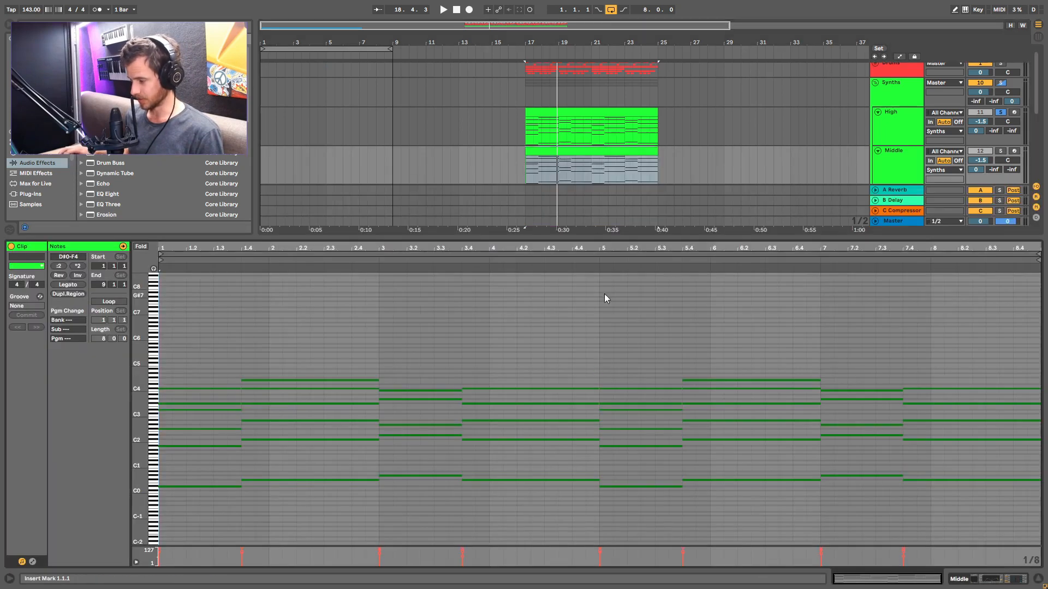
left_click_drag(139, 428, 142, 396)
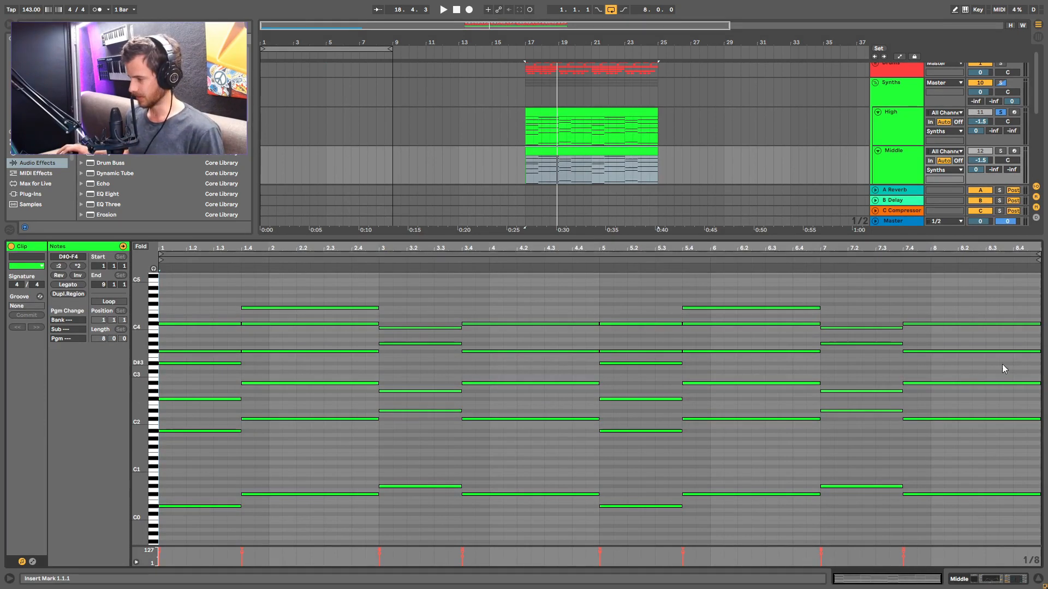
left_click_drag(1023, 361, 242, 320)
left_click_drag(1016, 370, 130, 297)
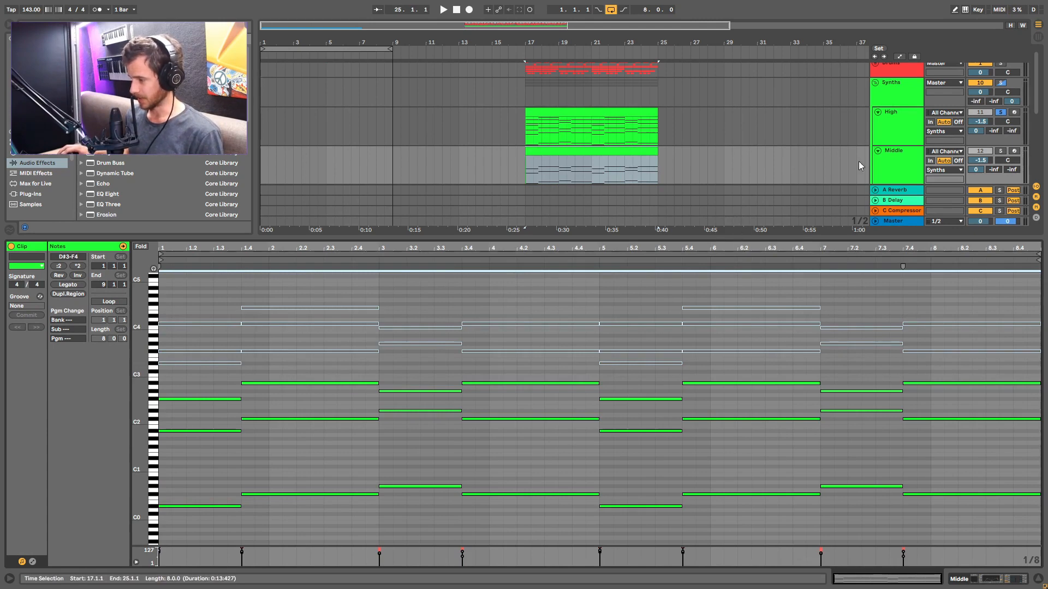
Deactivate all notes from A#1 to F4 in the Low track's MIDI clip, keeping only the lowest line active
scroll(873, 161, "down", 3)
left_click(902, 138)
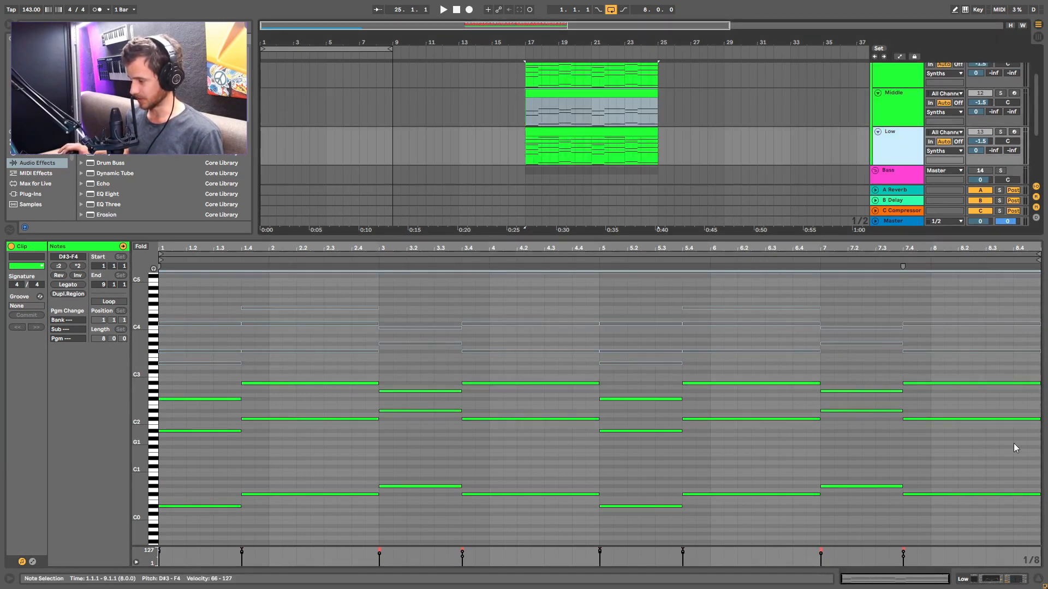
left_click(621, 135)
left_click(935, 424)
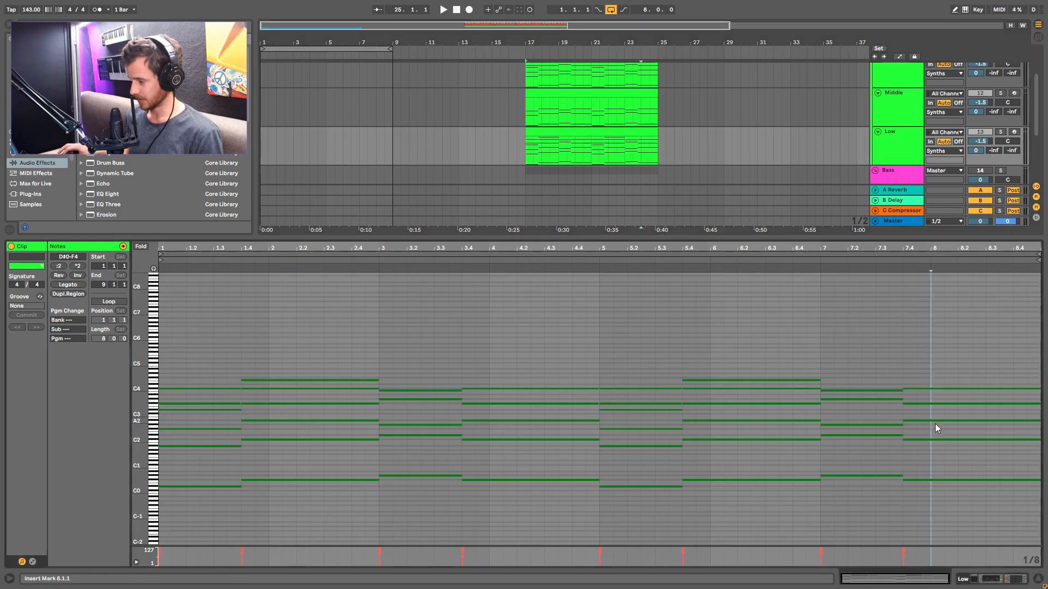
left_click_drag(1020, 455, 155, 345)
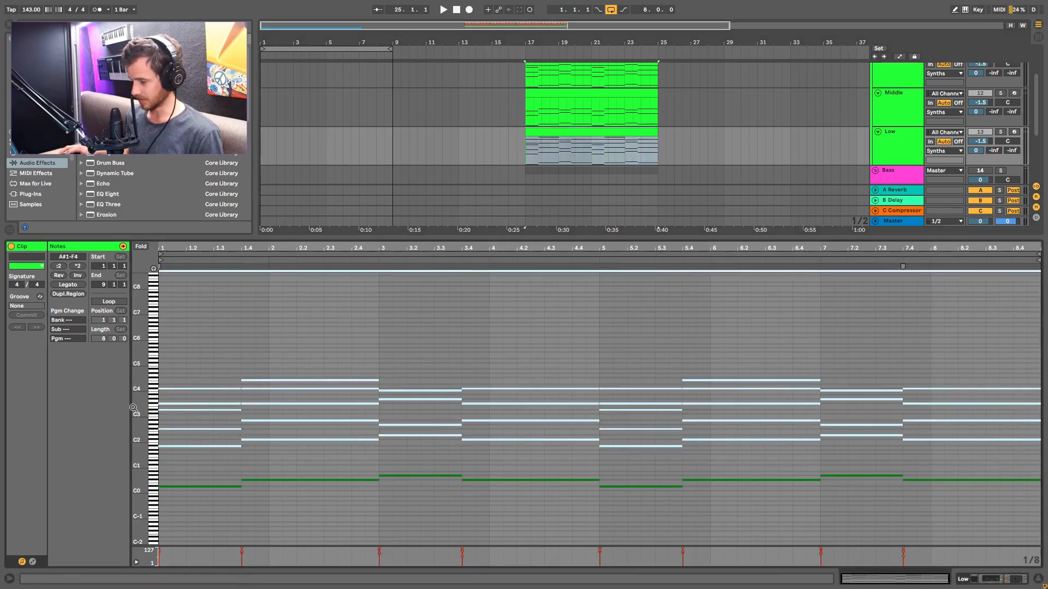
left_click_drag(137, 413, 139, 415)
key("0")
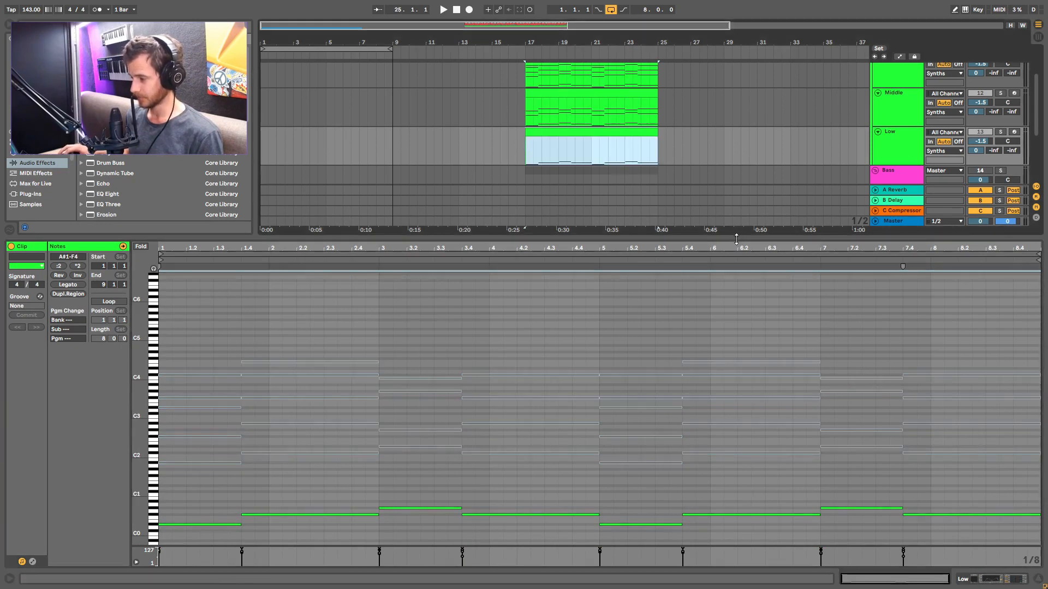
Enlarge the arrangement area, then solo the Middle synth track and play it
left_click_drag(741, 240, 749, 324)
left_click(646, 207)
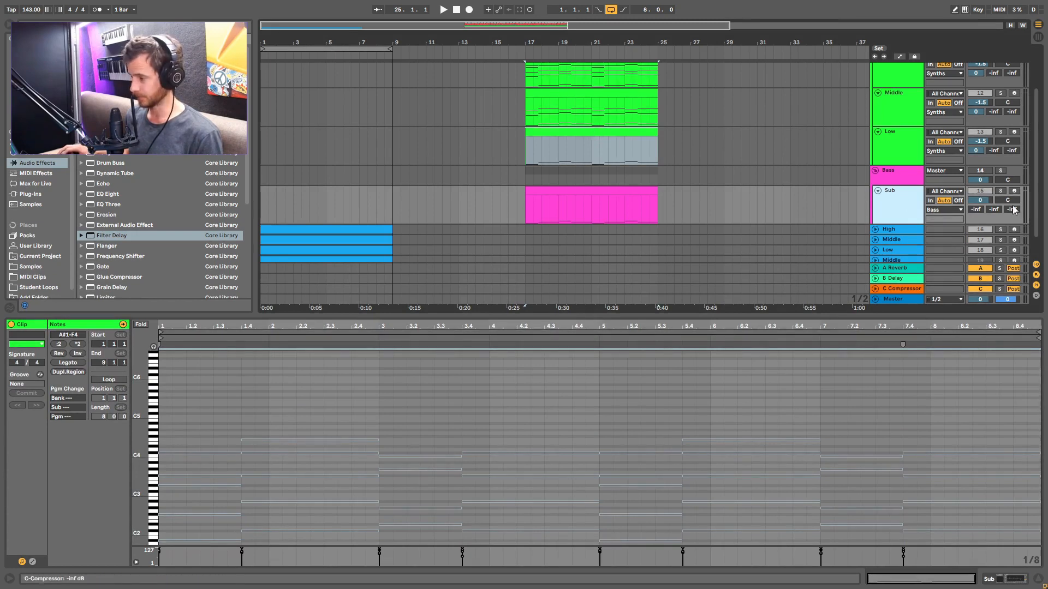
scroll(915, 146, "up", 3)
left_click(912, 123)
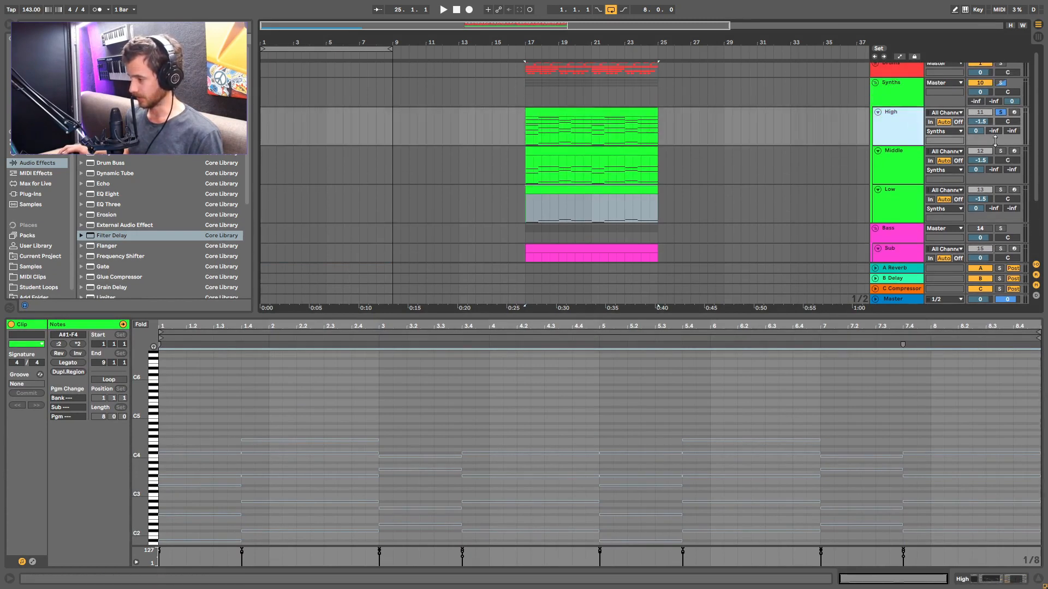
left_click(898, 160)
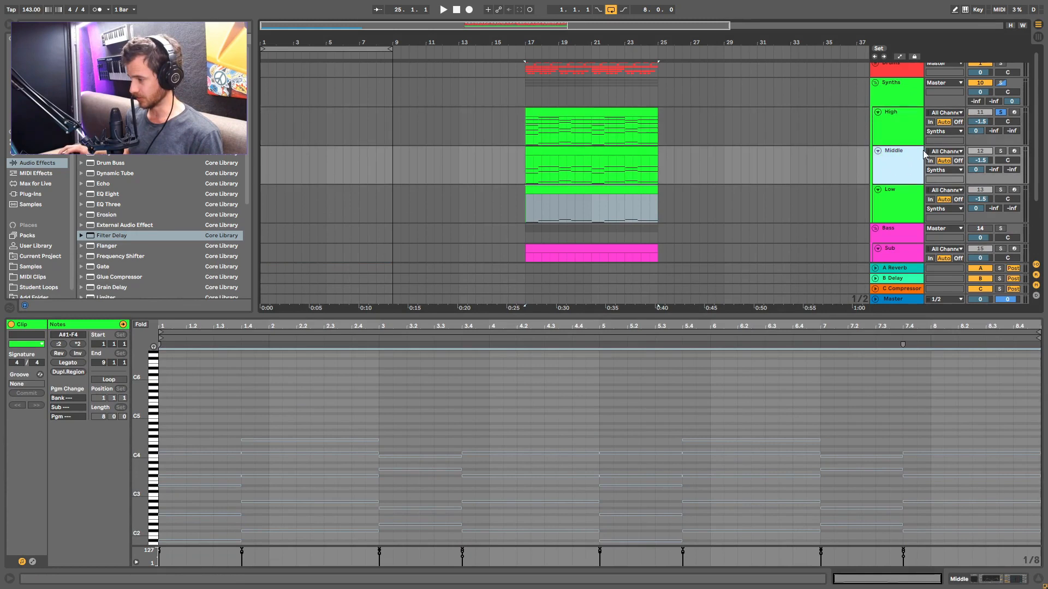
left_click(1001, 151)
key("space")
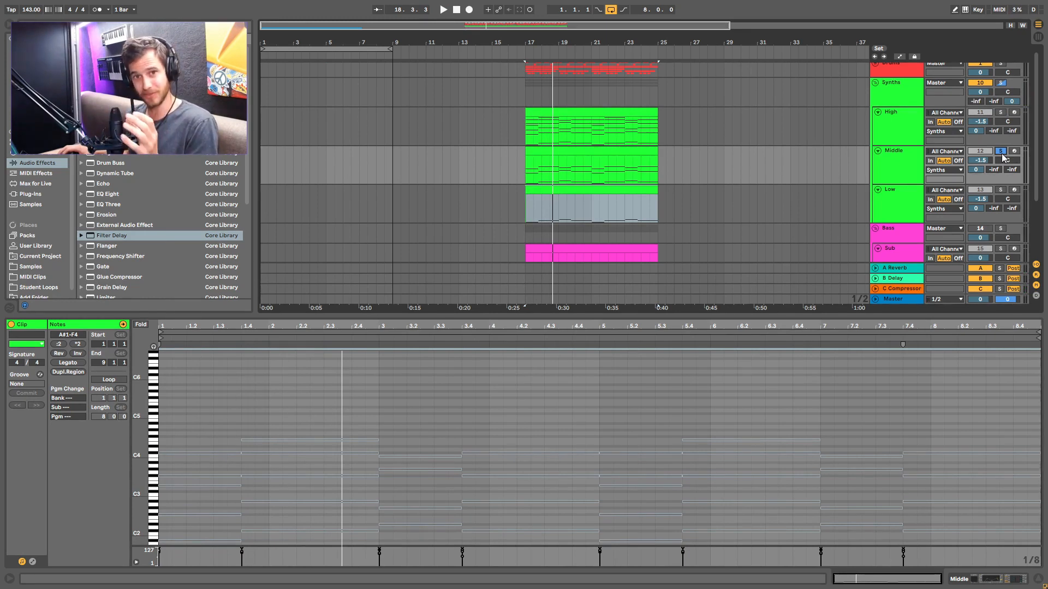
Bypass OTT on the Middle track and play the layer without it
double_click(894, 167)
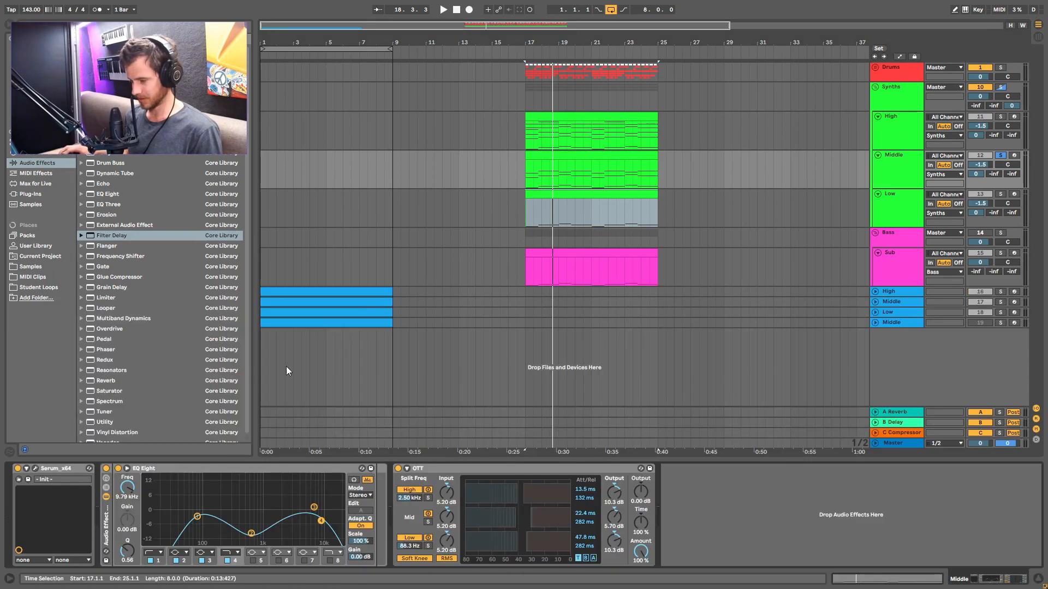
left_click(399, 468)
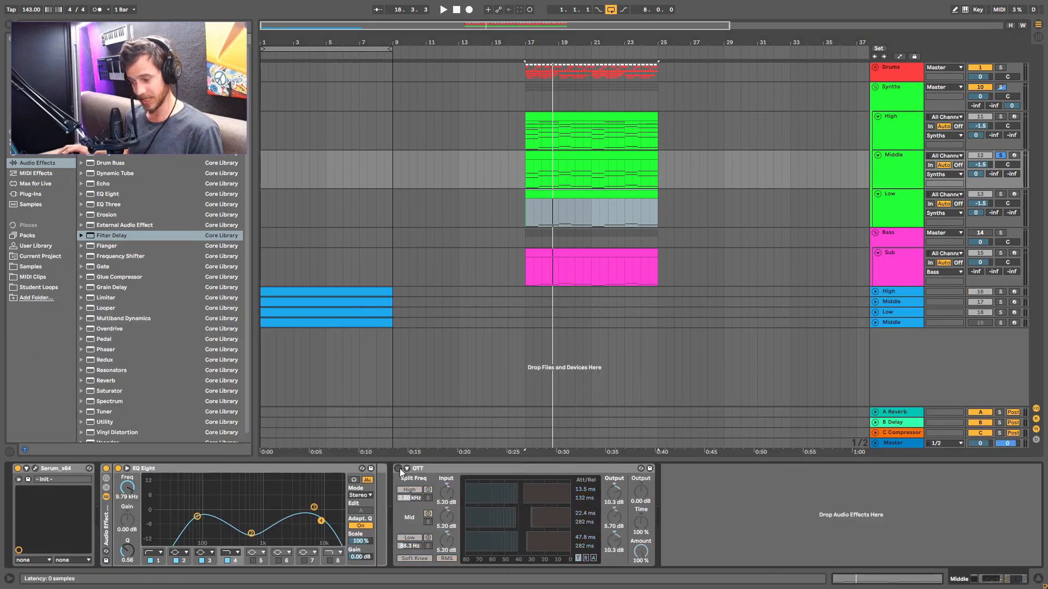
key("space")
key("space")
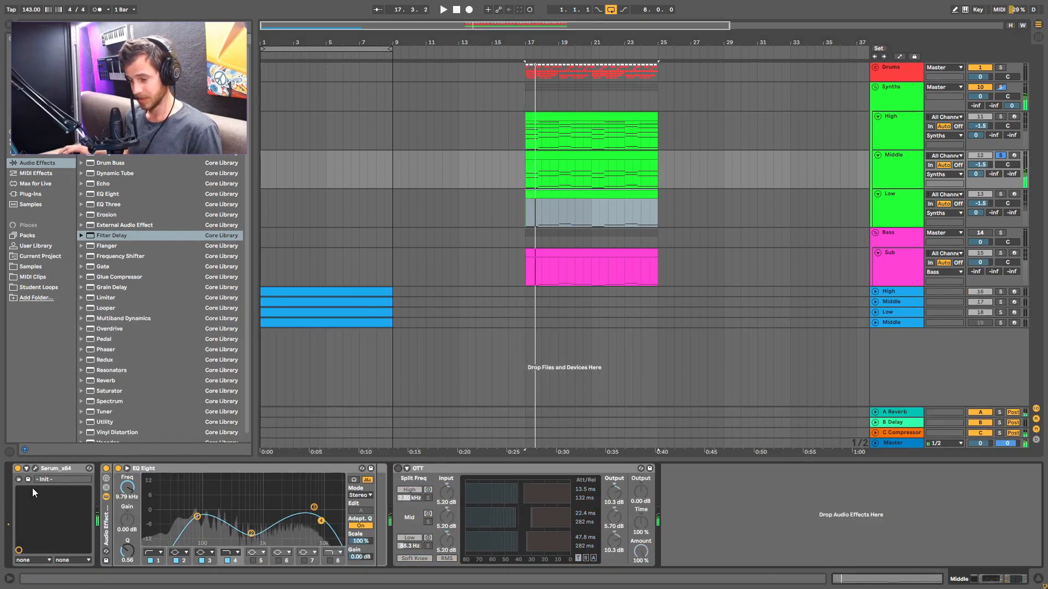
Open the Middle track's Serum and load the analog MB Saw wavetable into oscillator A
left_click(35, 468)
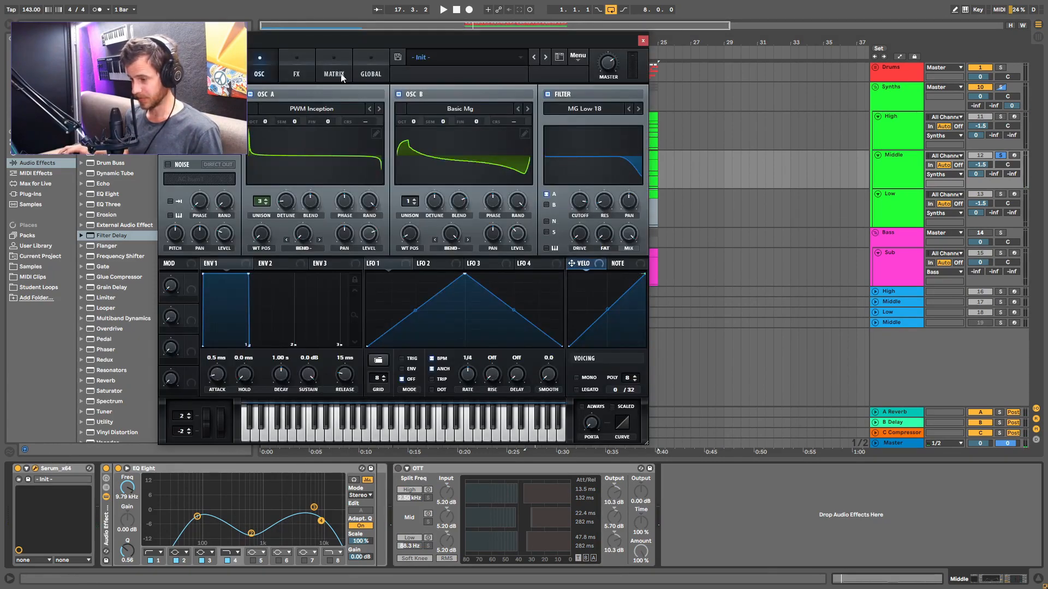
left_click_drag(360, 41, 498, 82)
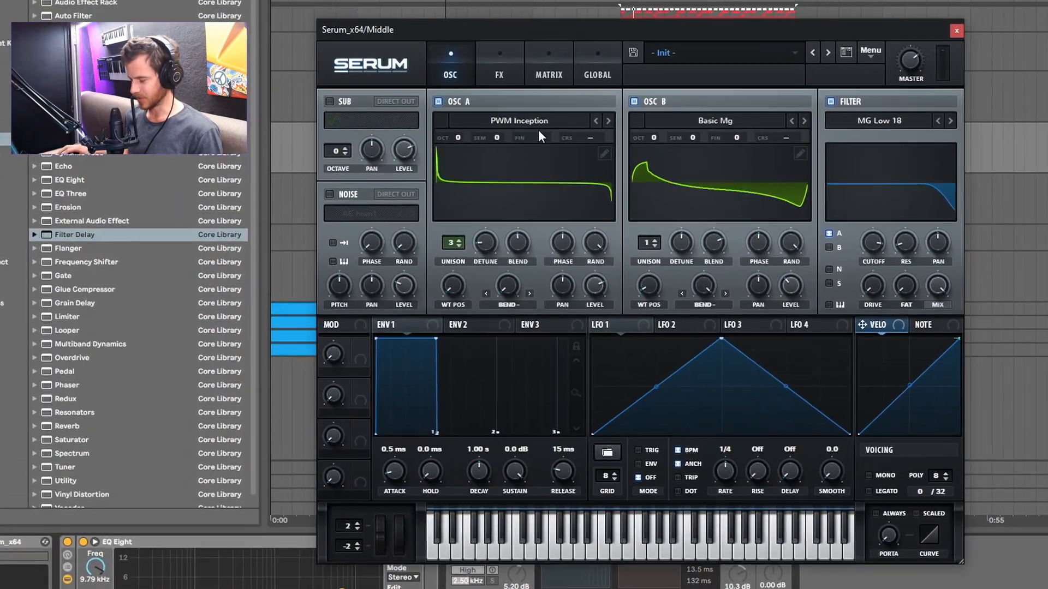
left_click(550, 120)
mouse_move(509, 136)
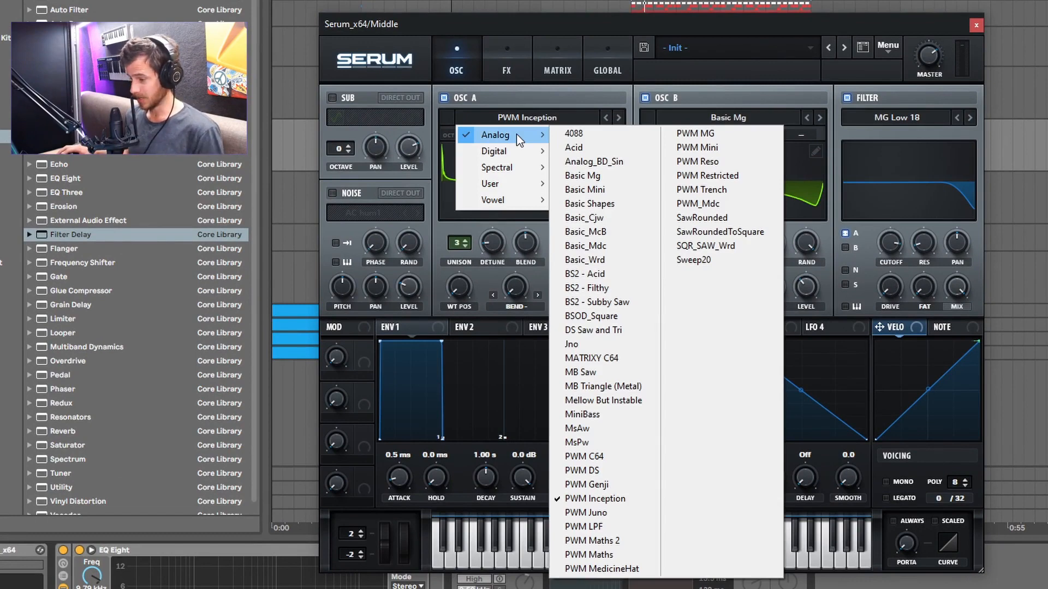
left_click(580, 373)
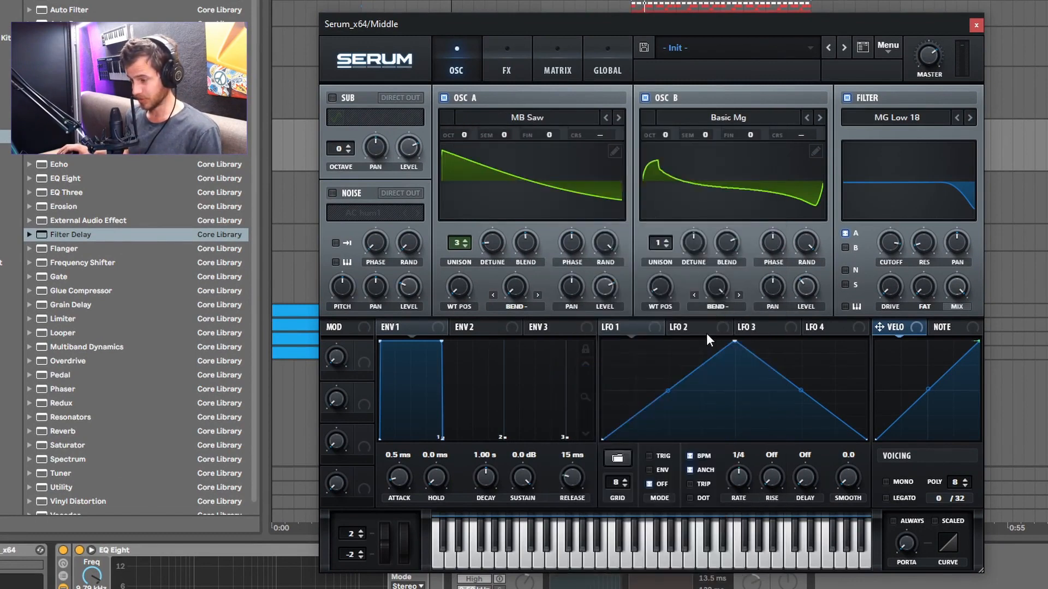
Load Basic Shapes into oscillator B, remove its bend and move the wavetable position to the saw shape
left_click(767, 114)
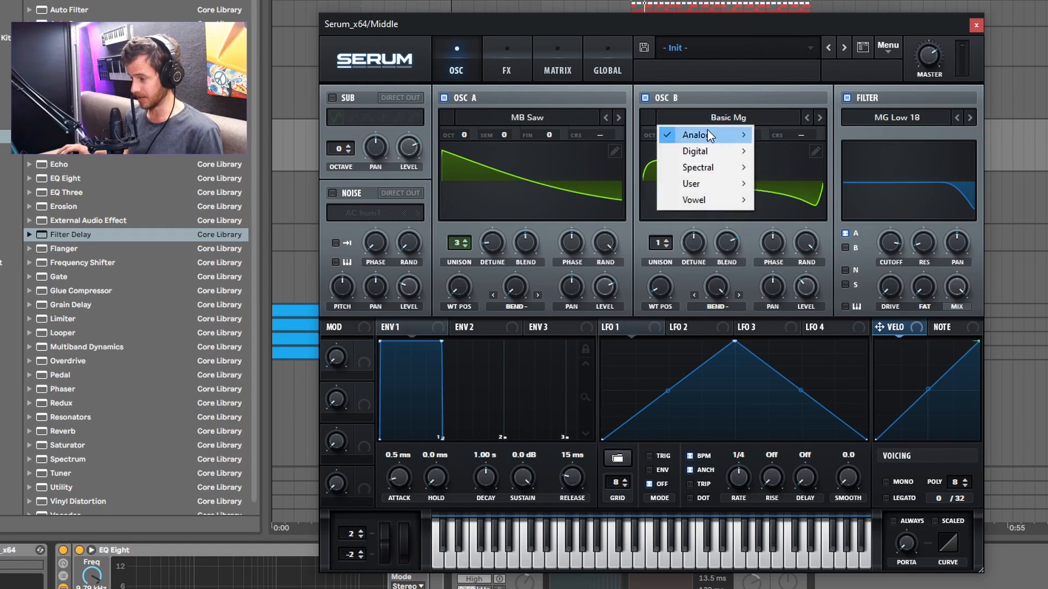
mouse_move(704, 134)
left_click(785, 199)
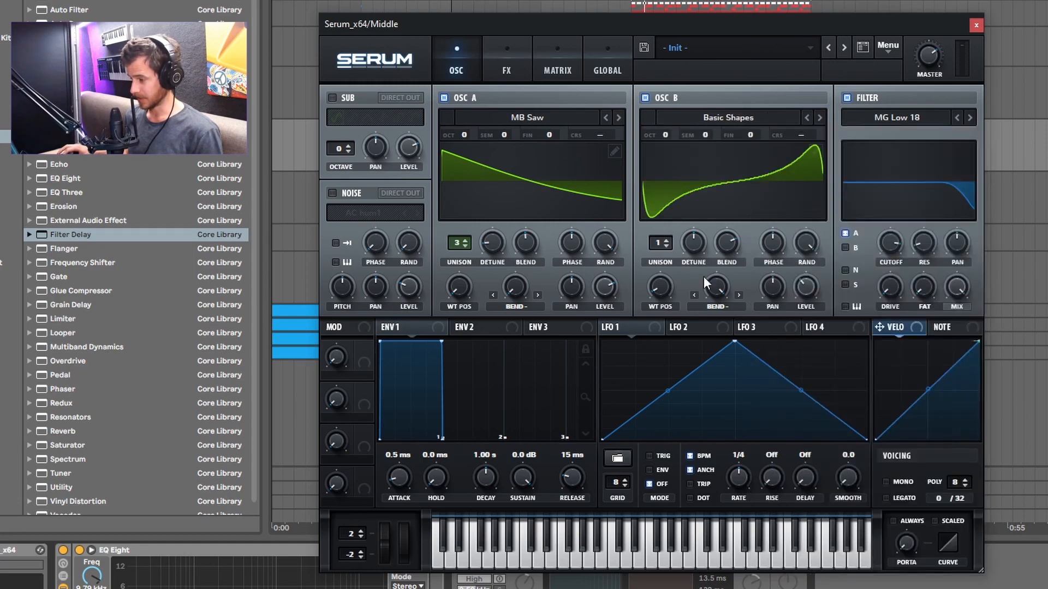
left_click_drag(720, 282, 759, 480)
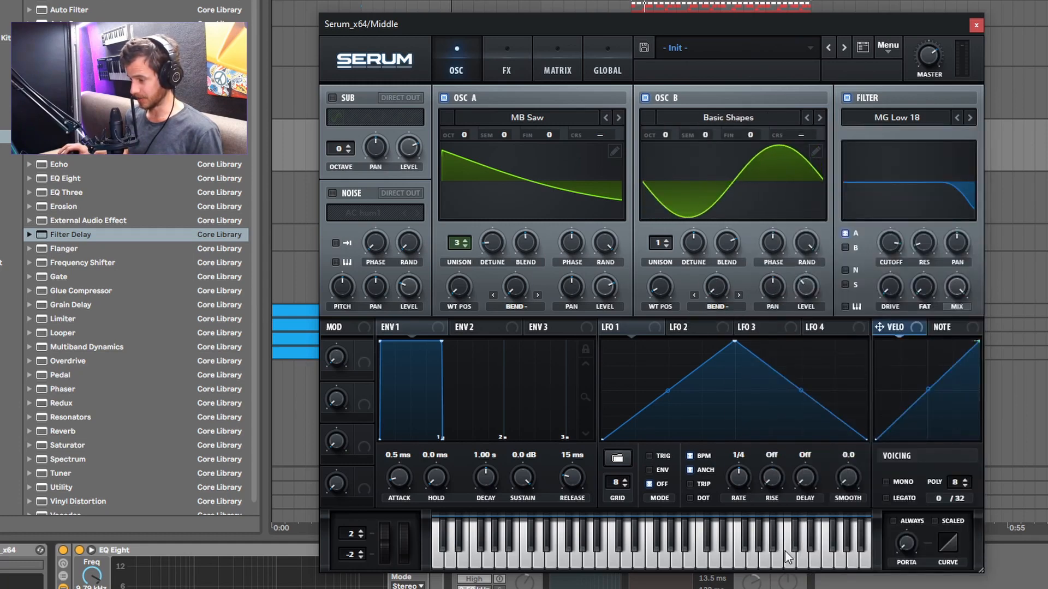
left_click_drag(659, 287, 663, 274)
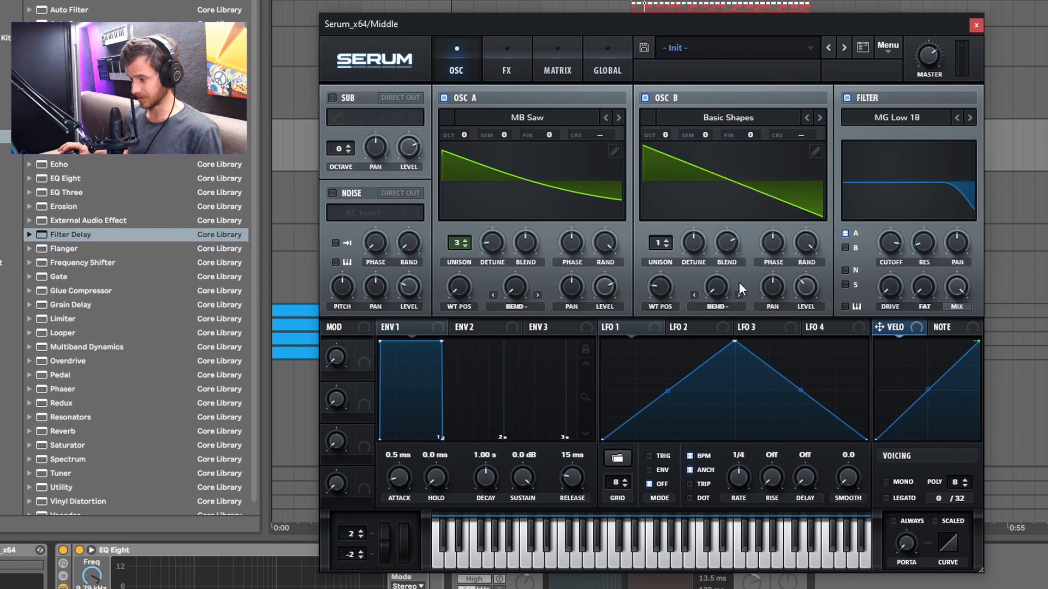
Raise oscillator B by one octave and play the Middle layer before and after the change
key("space")
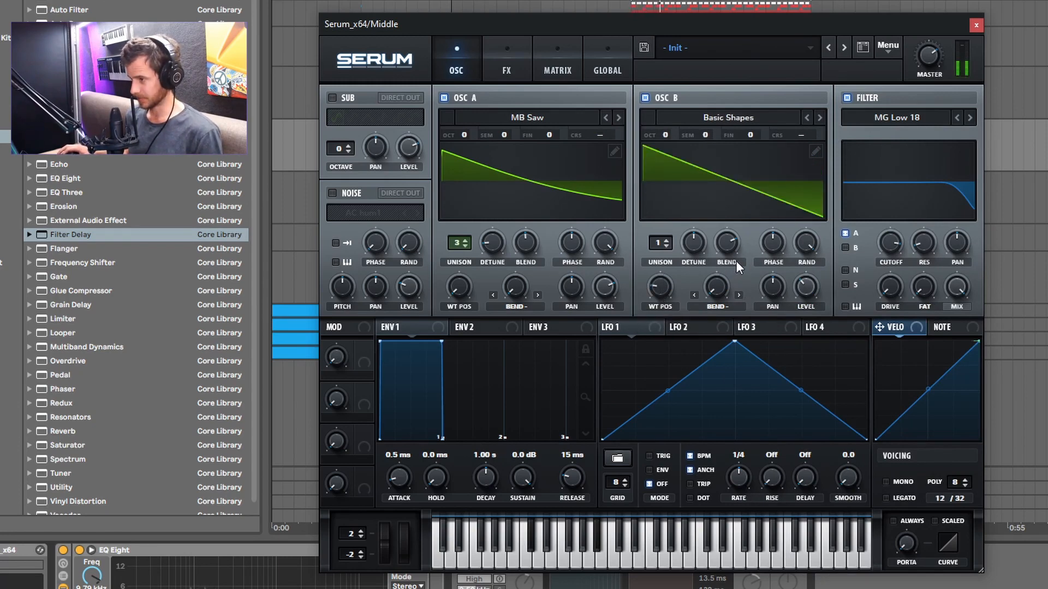
key("space")
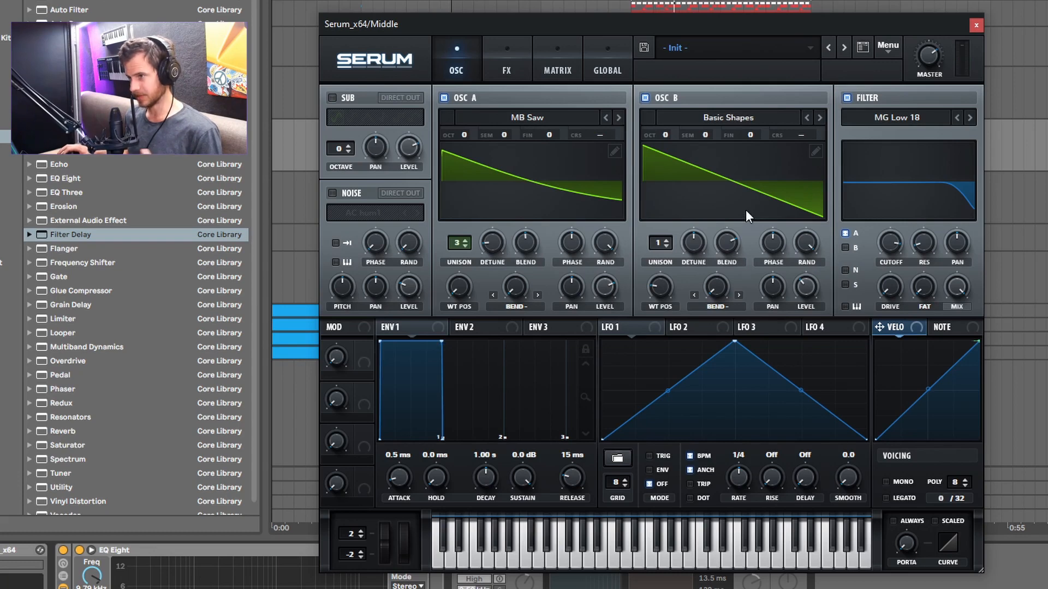
left_click_drag(663, 135, 668, 126)
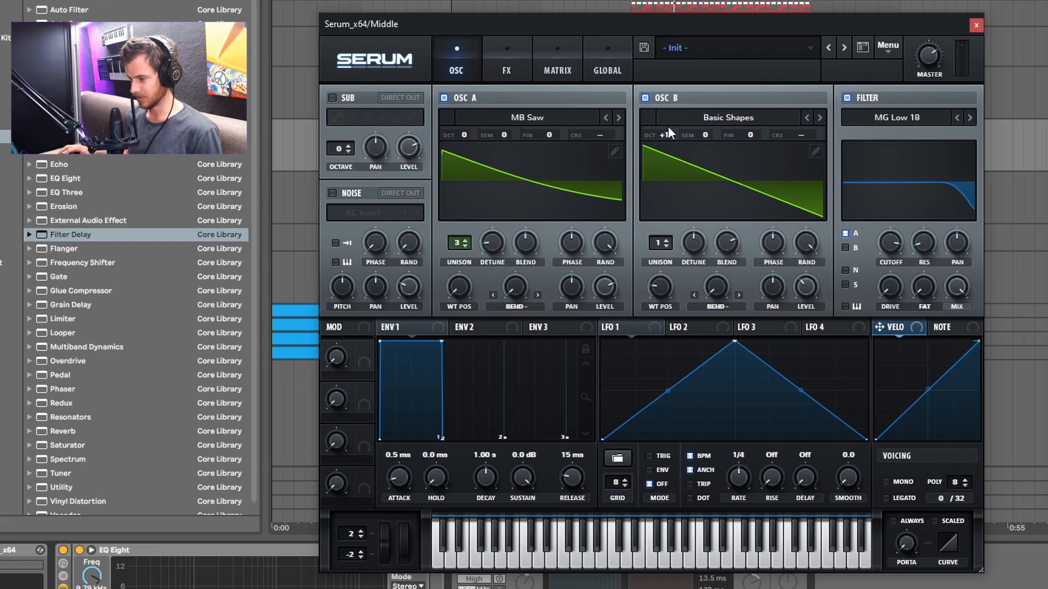
key("space")
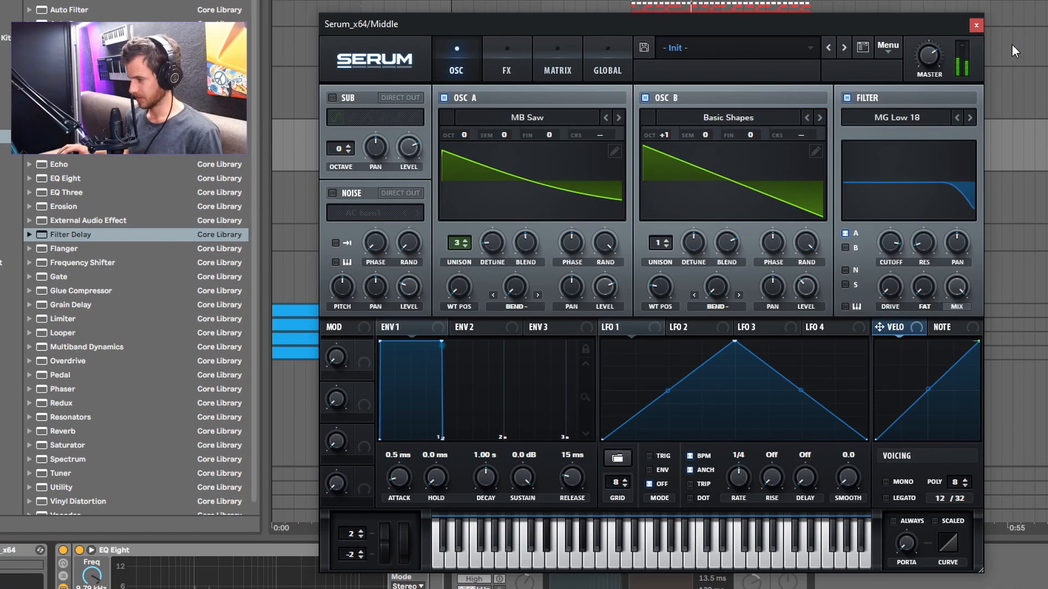
Set the Middle track's volume to -4.2 dB while playing it with the High layer, comparing with Middle out of solo
left_click(977, 26)
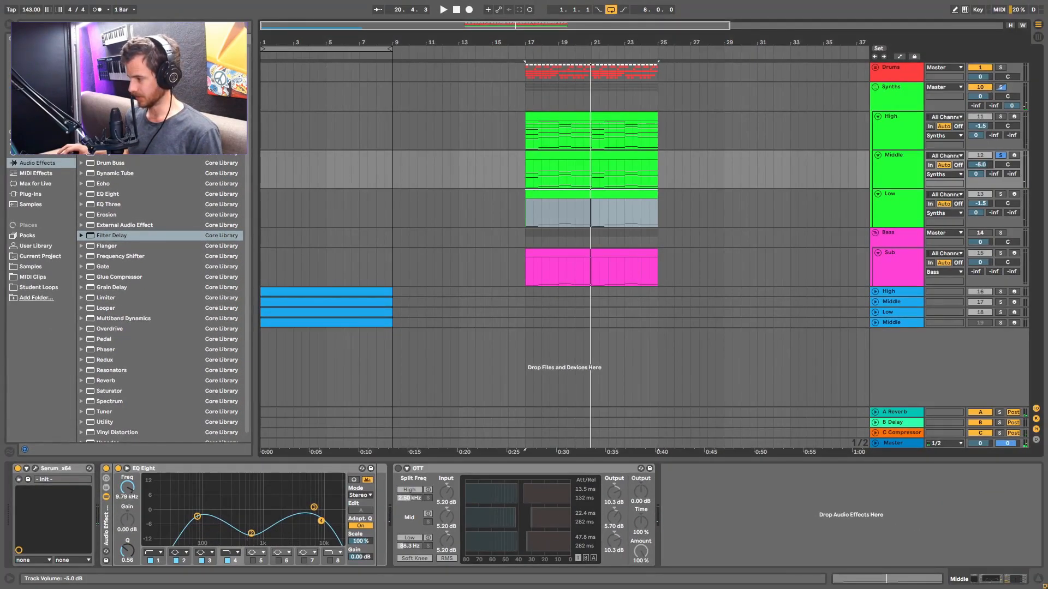
key("space")
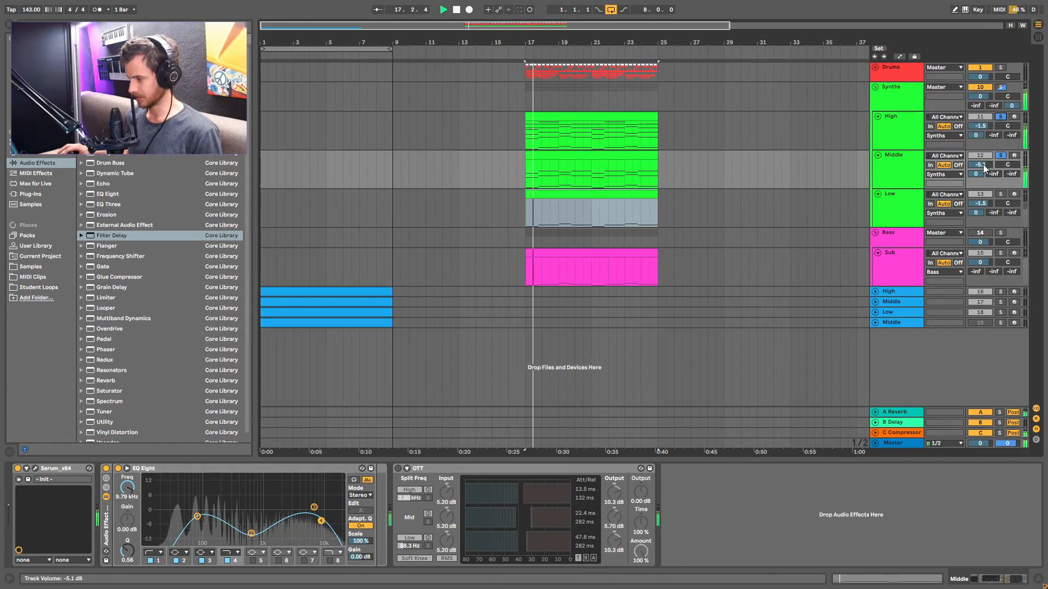
mouse_move(982, 165)
left_mouse_down()
mouse_move(982, 147)
mouse_move(982, 164)
left_mouse_up()
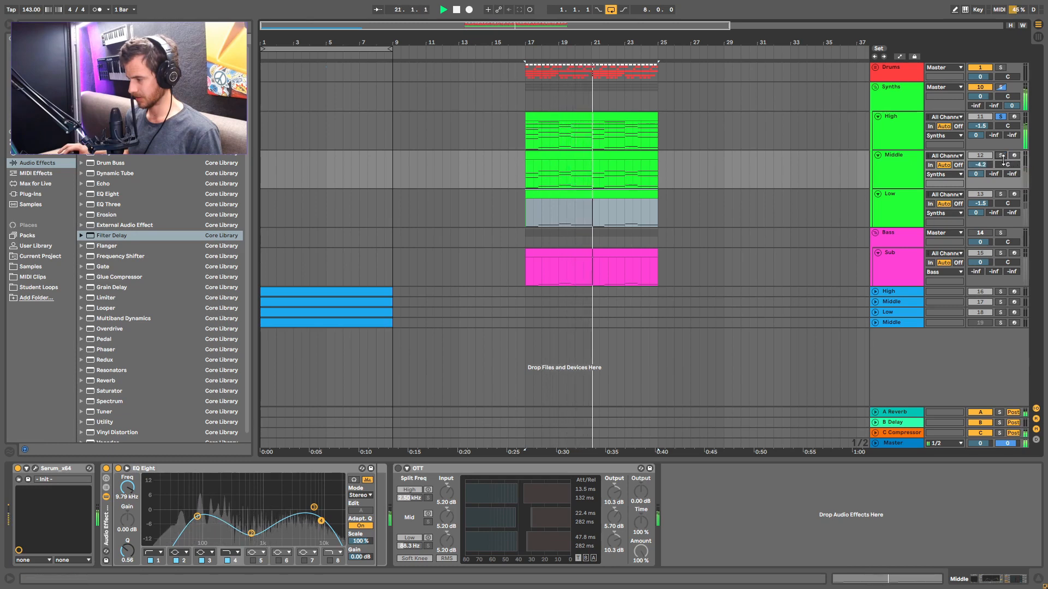
left_click(1005, 163)
left_click(1001, 157)
left_click(1001, 156)
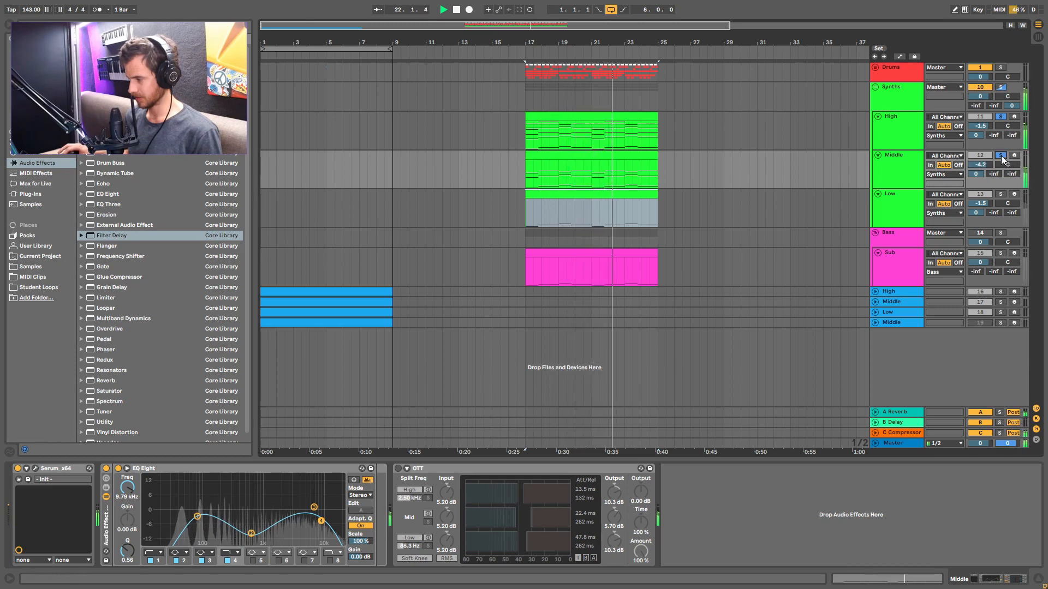
key("space")
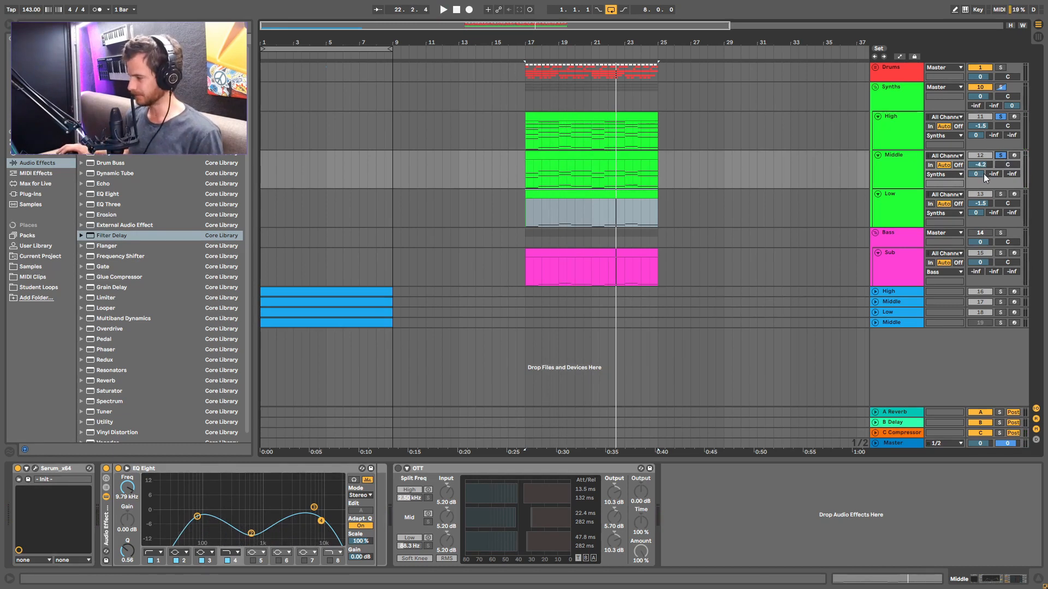
Open the Low track's Serum and switch off oscillator B
left_click(910, 203)
left_click(584, 197)
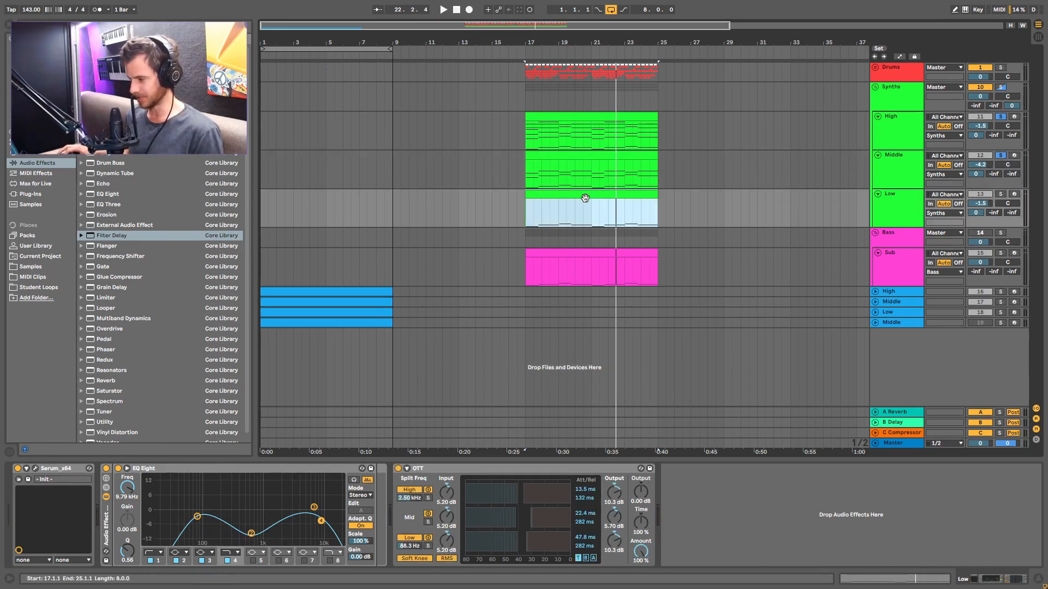
left_click(35, 469)
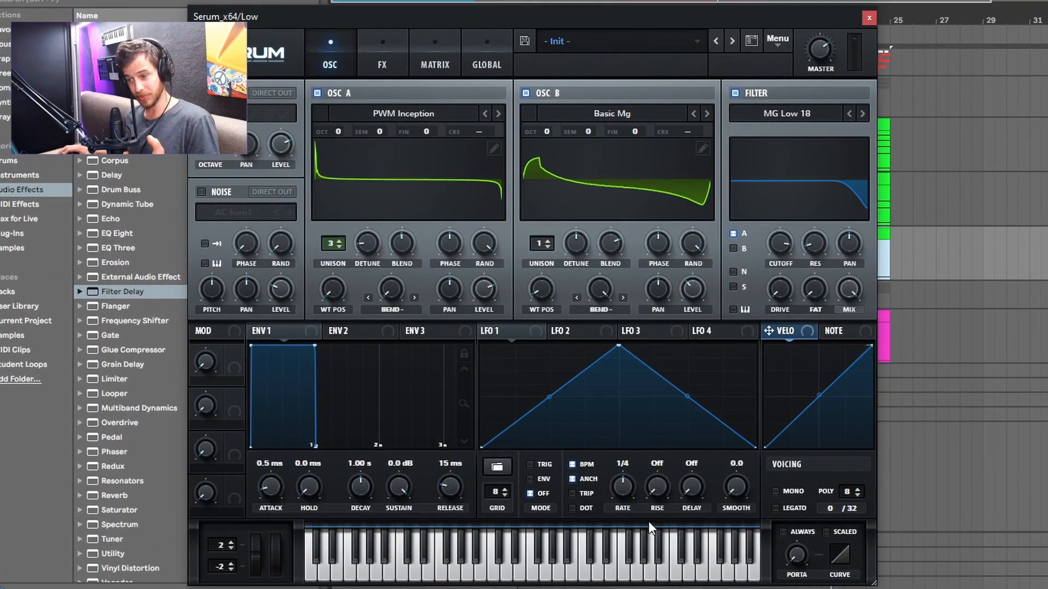
left_click(526, 93)
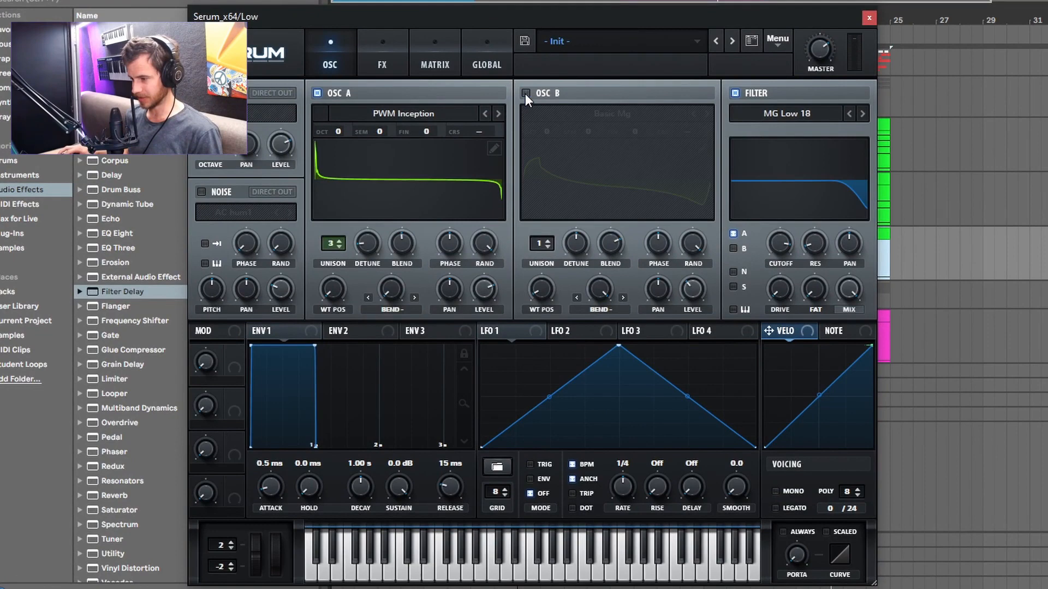
Load the analog Basic Shapes wavetable into oscillator A as a saw, with unison at 1
left_click(415, 113)
mouse_move(392, 131)
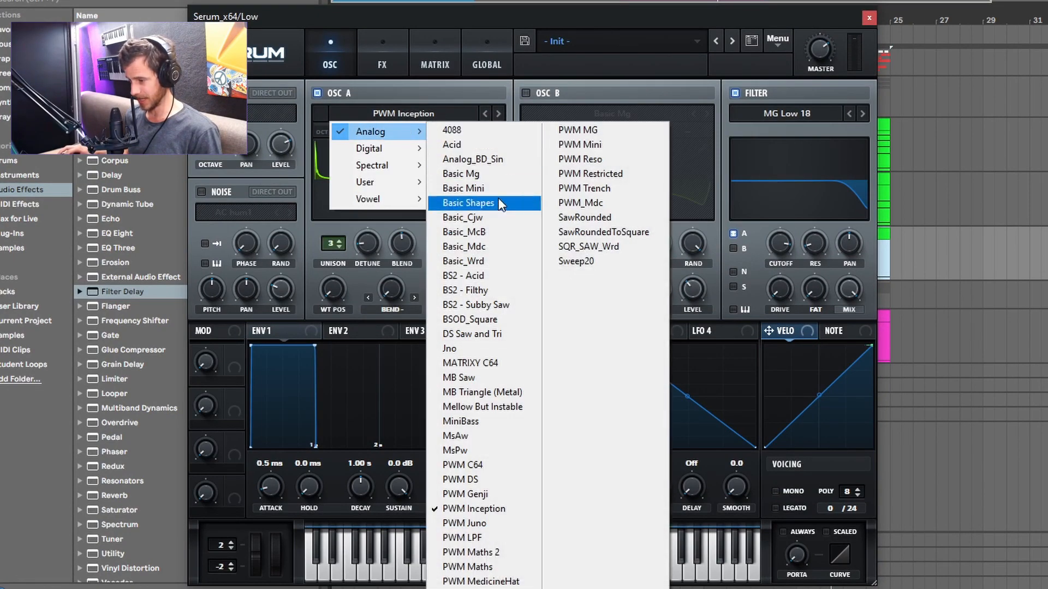
left_click(467, 203)
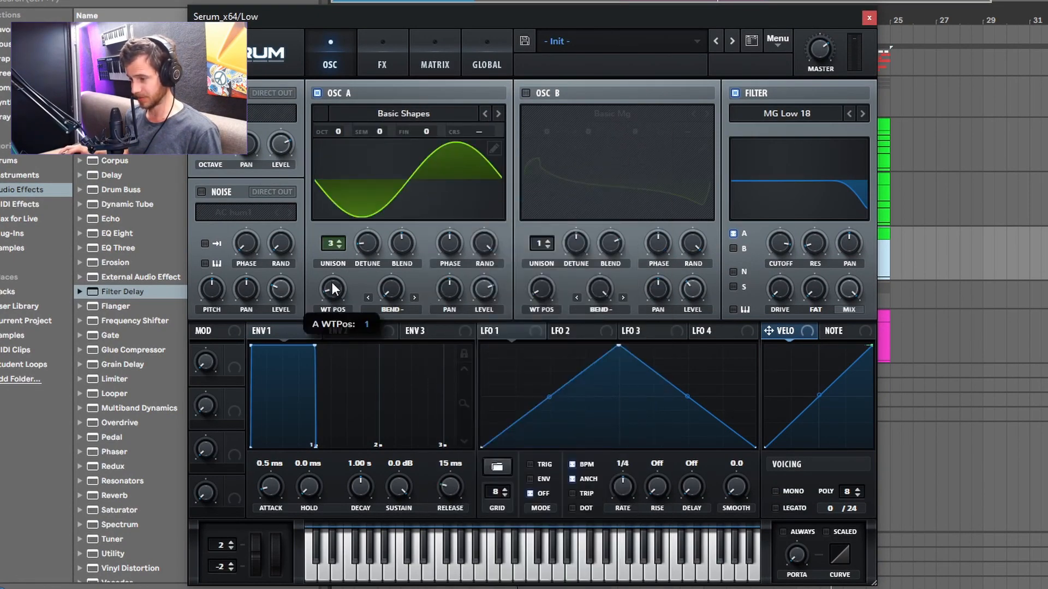
left_click_drag(332, 283, 368, 405)
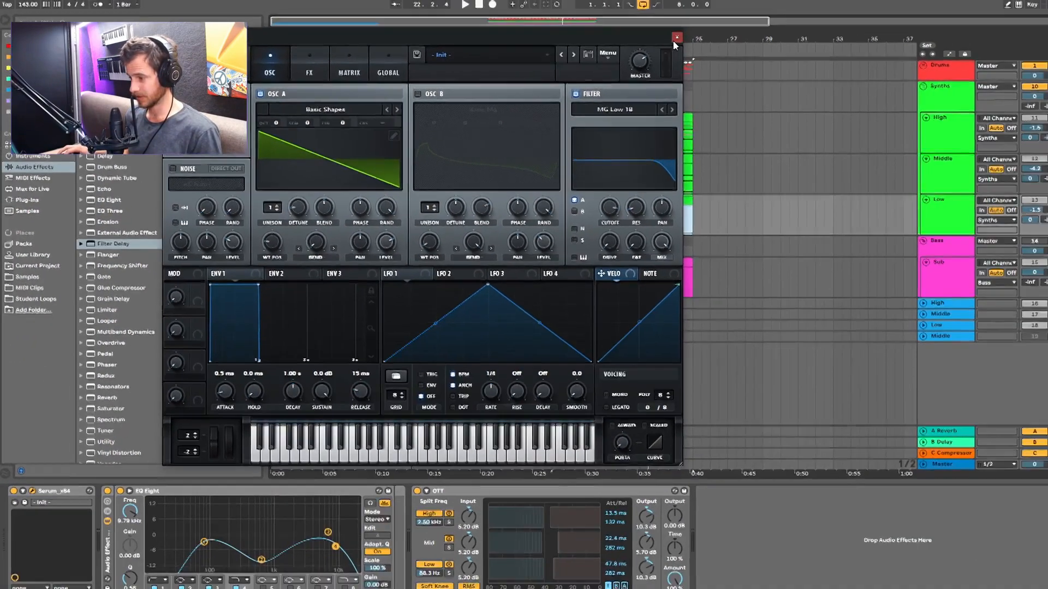
left_click(675, 38)
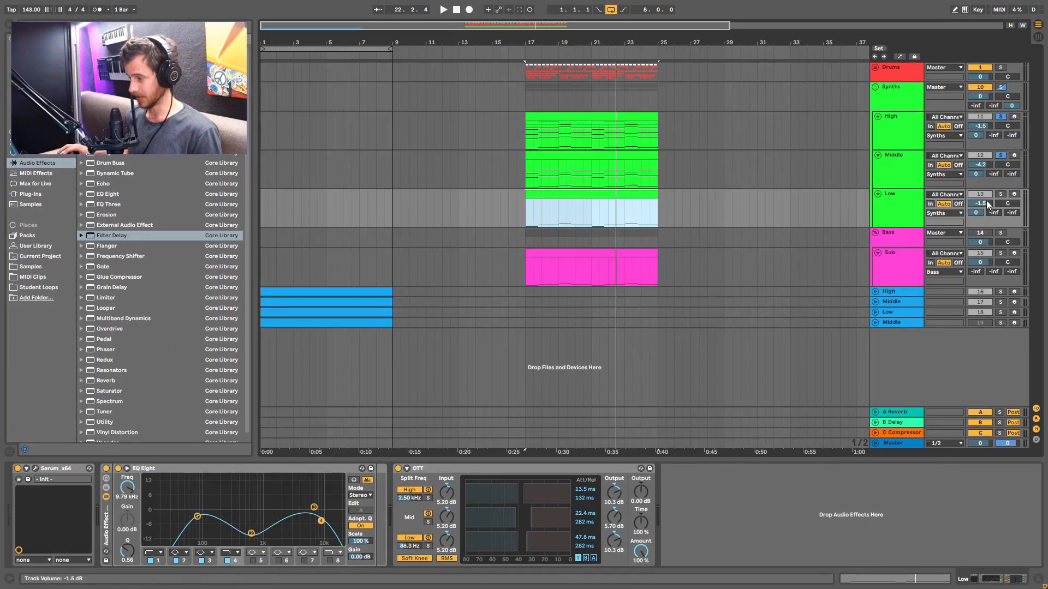
Bypass OTT on the Low track and reshape EQ Eight with a flat middle band, a 42.6 Hz low cut and 2.97 kHz high cut
left_click(397, 469)
left_click_drag(251, 533, 187, 520)
left_click(225, 509)
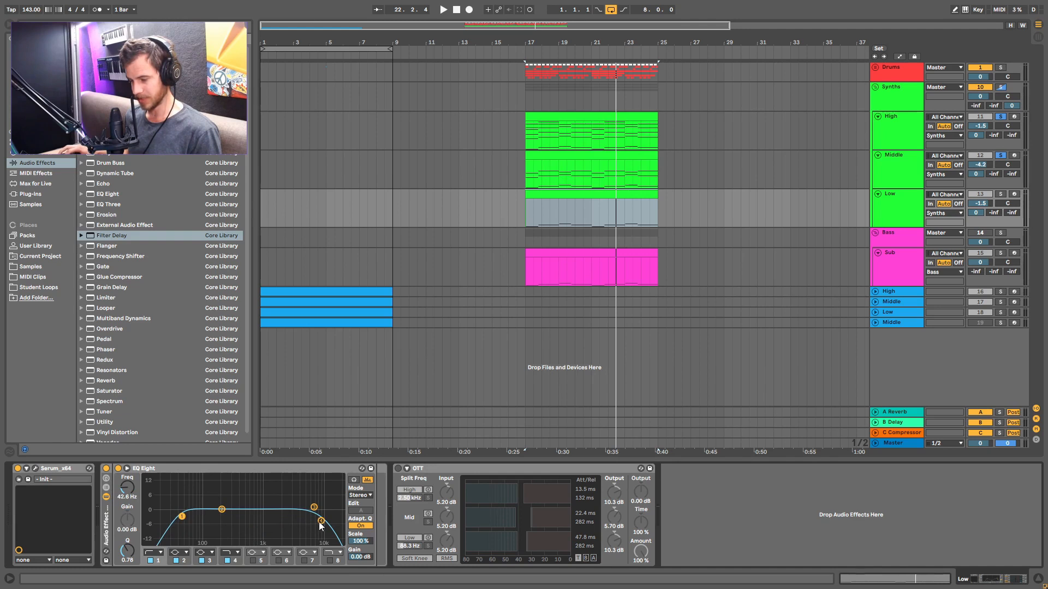
left_click_drag(321, 522, 304, 521)
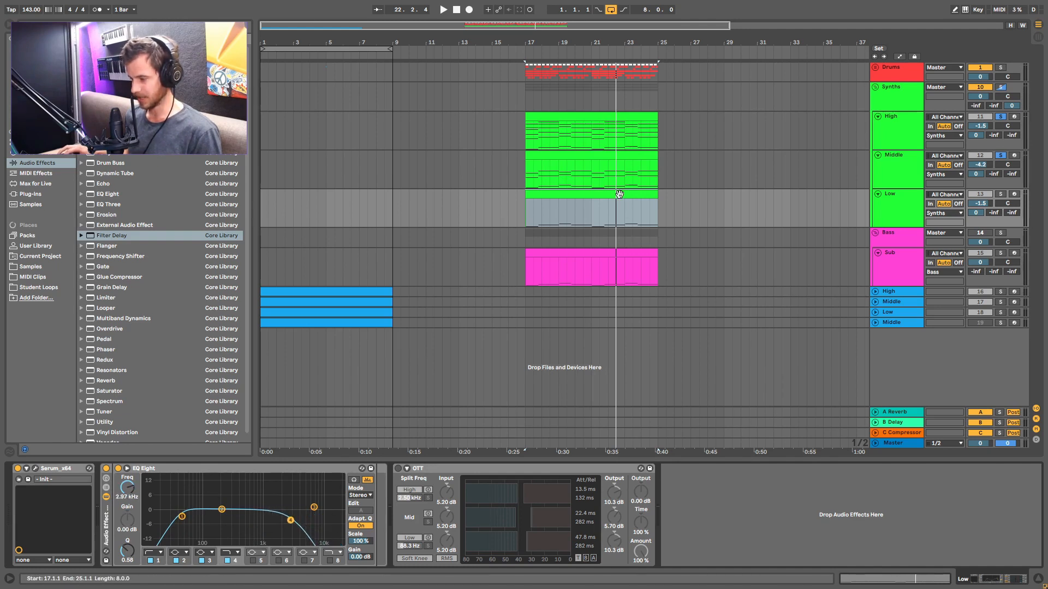
Move the Low track into the Bass group and colour the track and its clip pink
left_click(916, 206)
left_click_drag(916, 206, 905, 253)
right_click(891, 225)
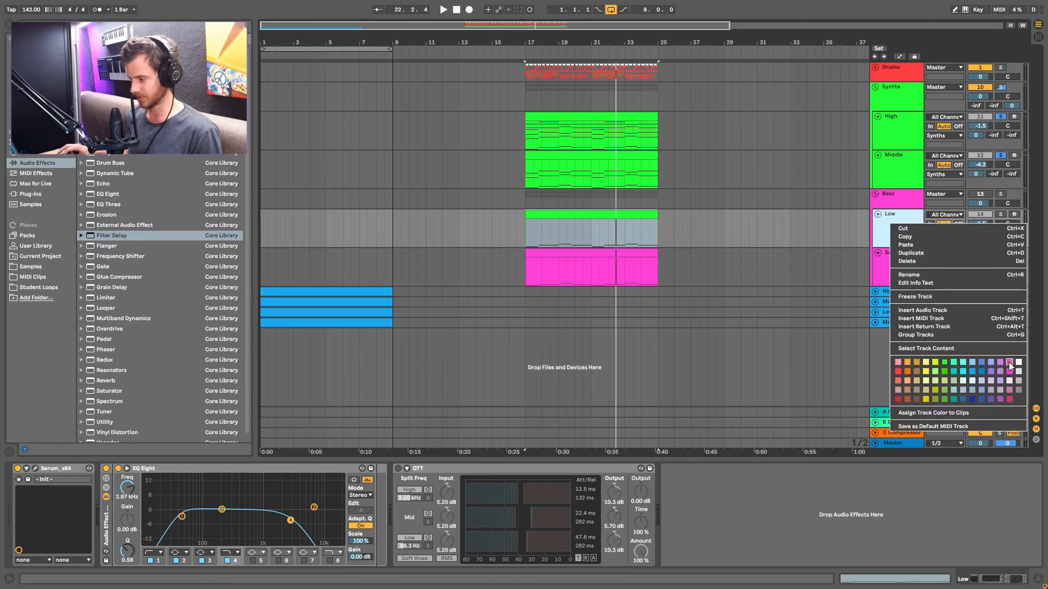
left_click(1009, 363)
right_click(903, 223)
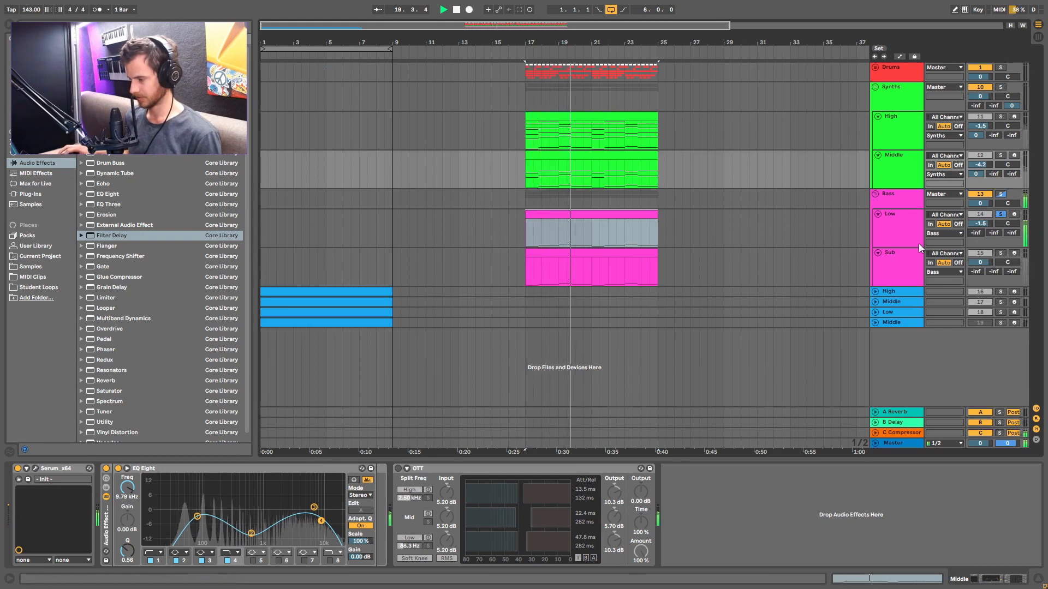
Set the Low track's EQ Eight low cut to 97.9 Hz and high cut to 6.39 kHz during soloed playback
key("Down")
key("Down")
left_click_drag(183, 518, 203, 519)
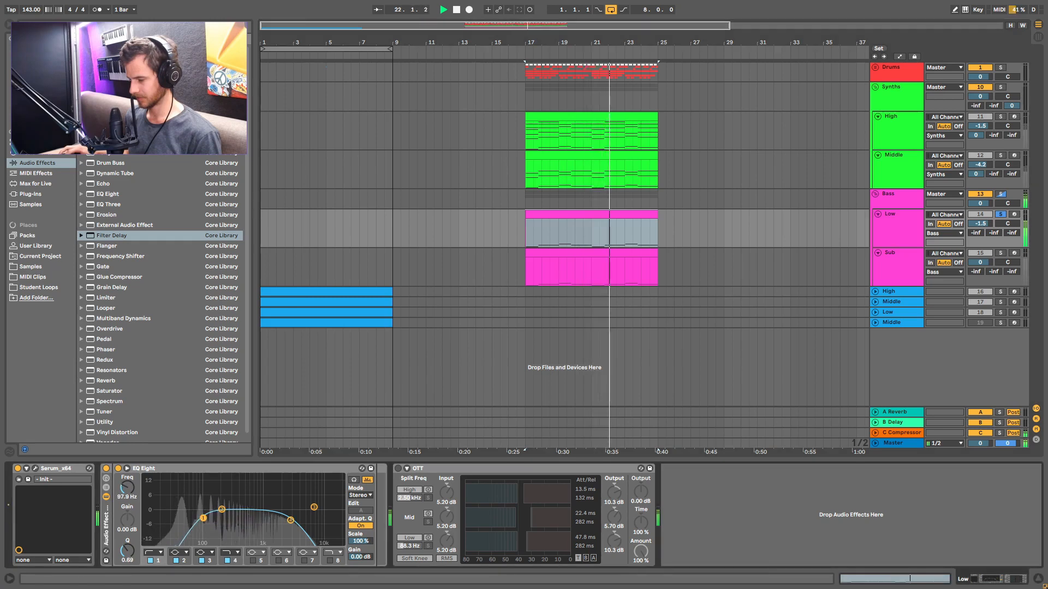
left_click_drag(291, 520, 310, 522)
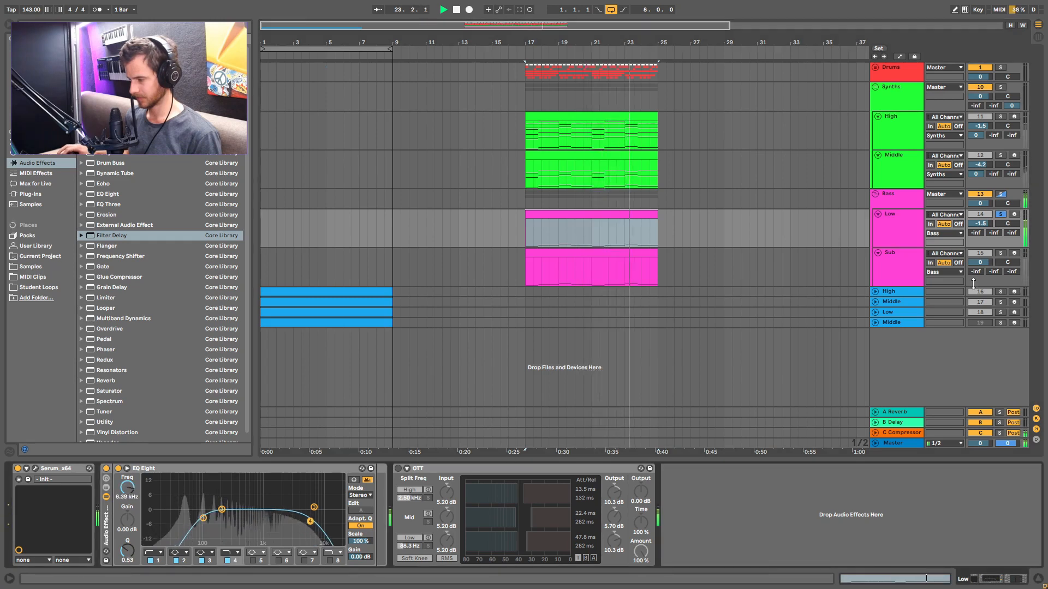
Take the Low track out of solo and set its volume to -7.6 dB while playing the full mix
left_click(1000, 214)
key("space")
left_click_drag(980, 223, 980, 225)
key("space")
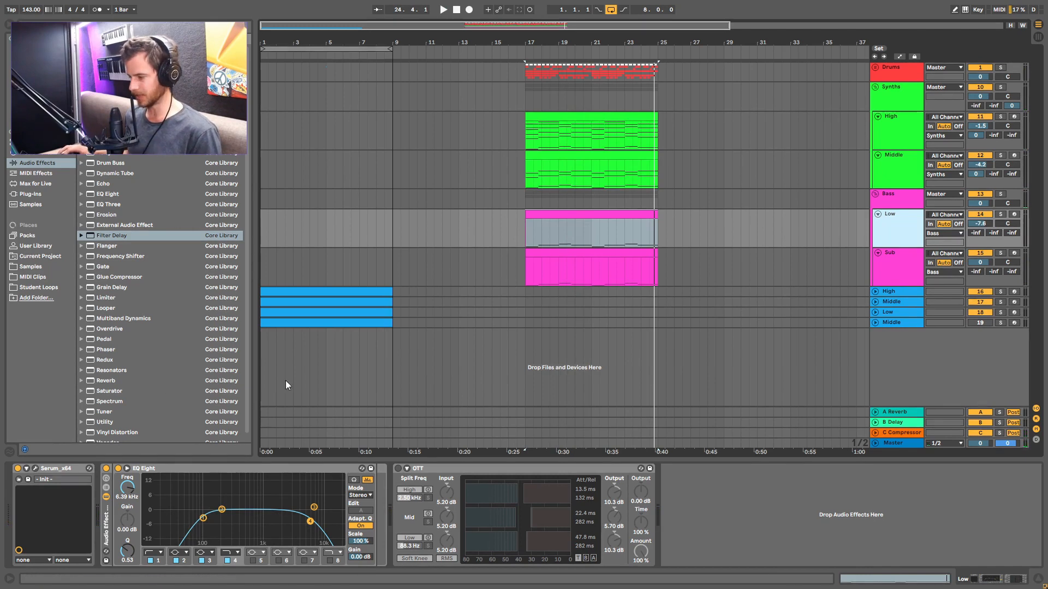
Replace OTT on the Low track with a Filter Delay and toggle its left channel between sync and time mode
left_click(614, 224)
left_click(896, 228)
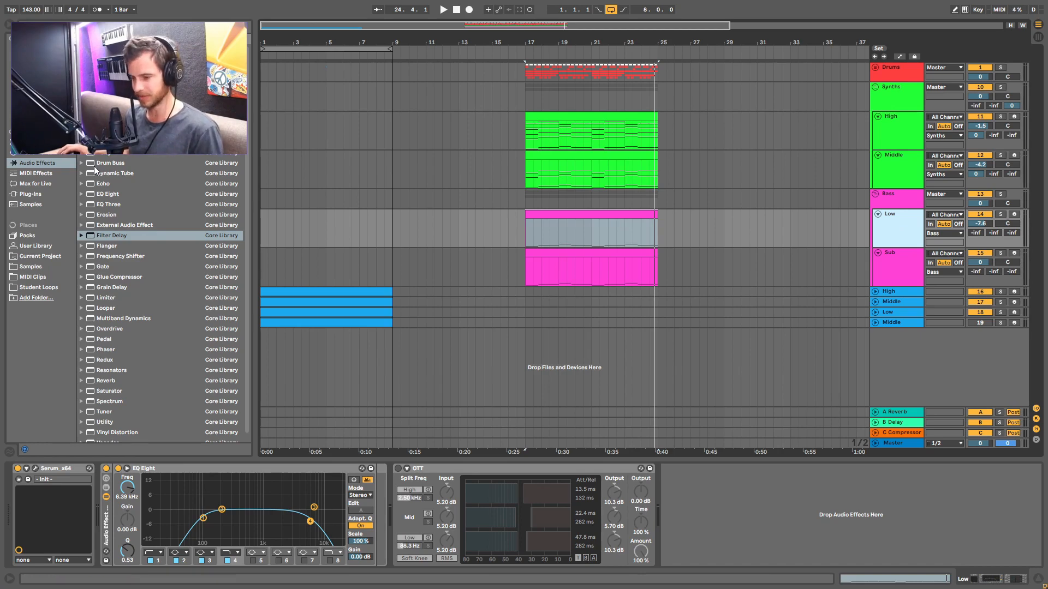
left_click_drag(103, 239, 704, 492)
key("Delete")
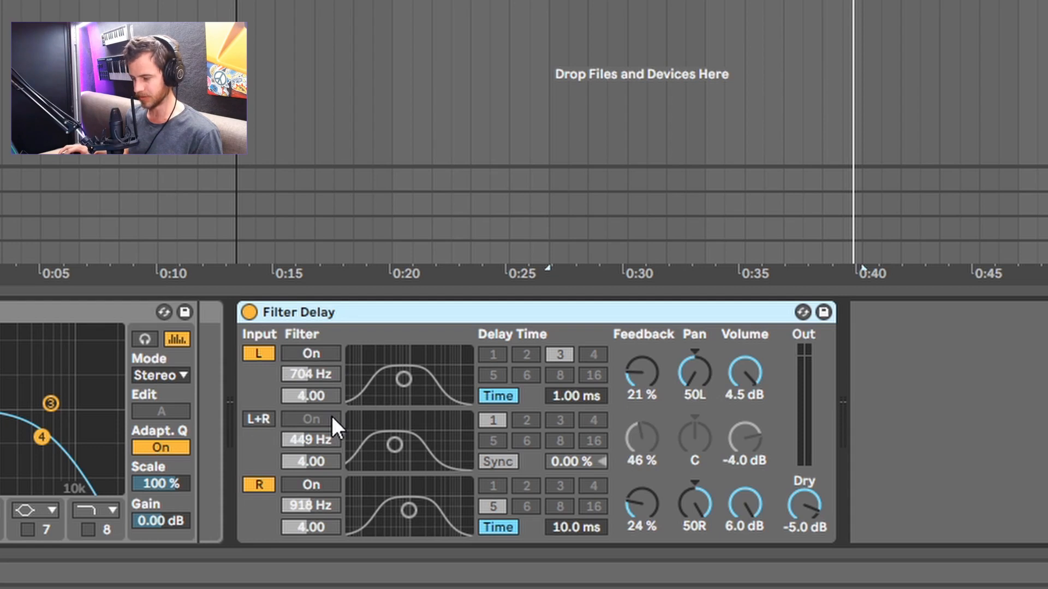
left_click(500, 397)
left_click(502, 395)
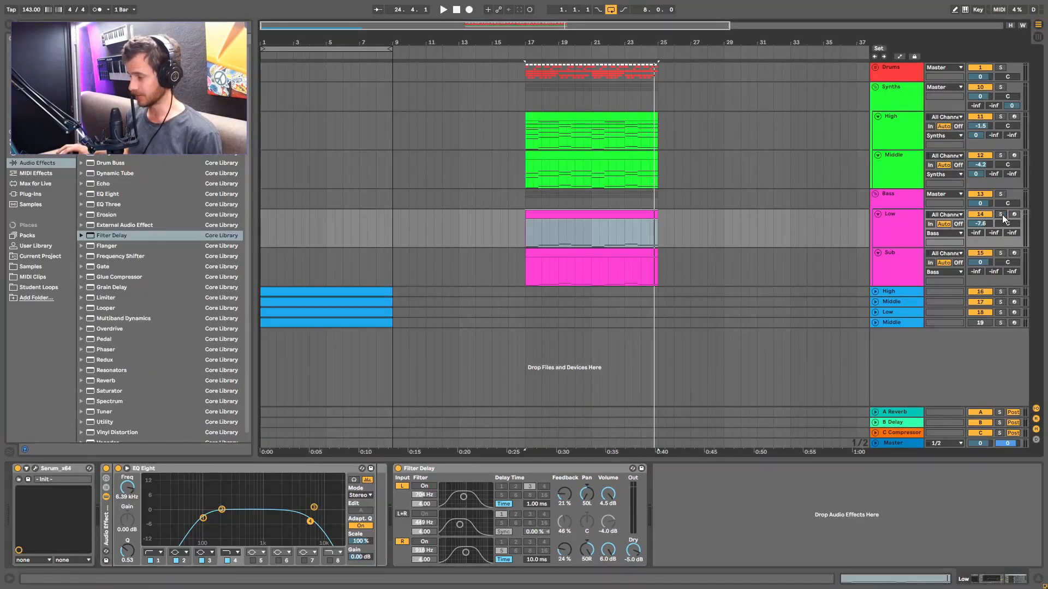
Play the soloed Low layer with Filter Delay off and on, and set the track's volume to -9.2 dB
left_click(1001, 215)
left_click(399, 469)
key("space")
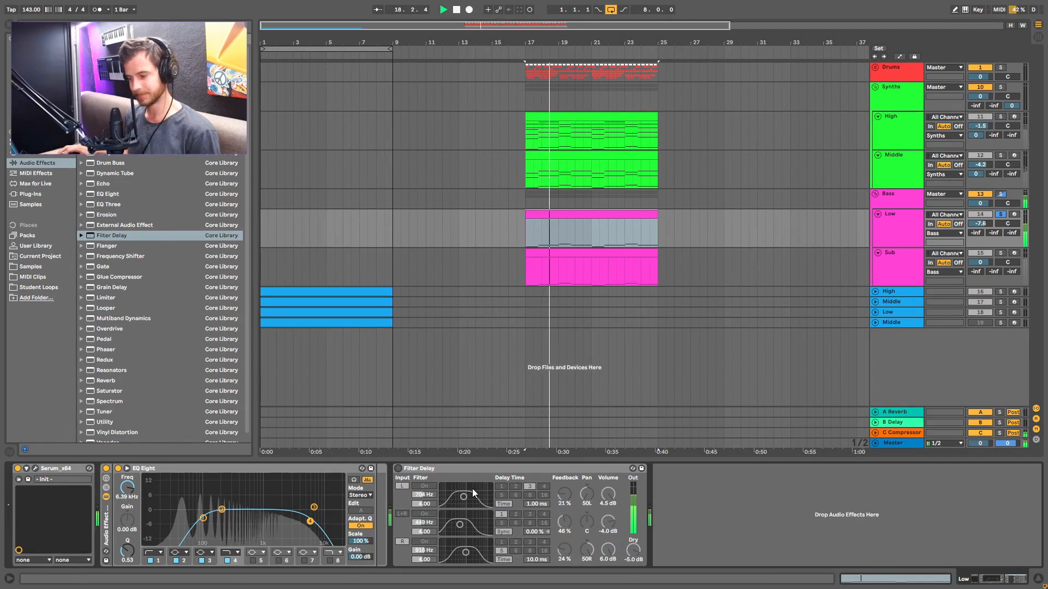
key("space")
left_click(398, 469)
key("space")
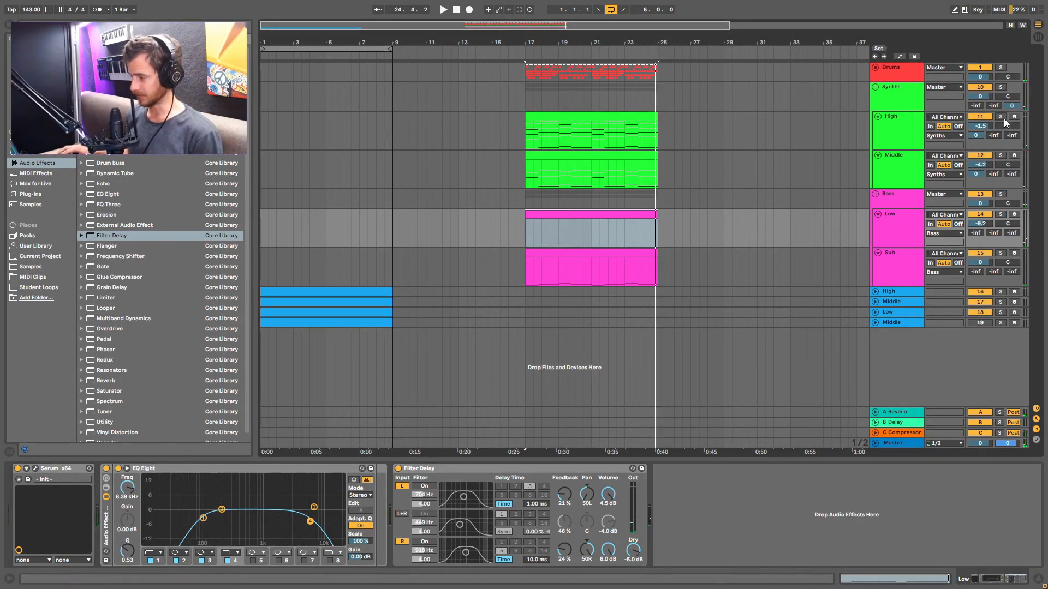
Play the High layer soloed with the drums, and compare it with the full mix
left_click(1001, 117)
left_click(1001, 67, "ctrl")
key("space")
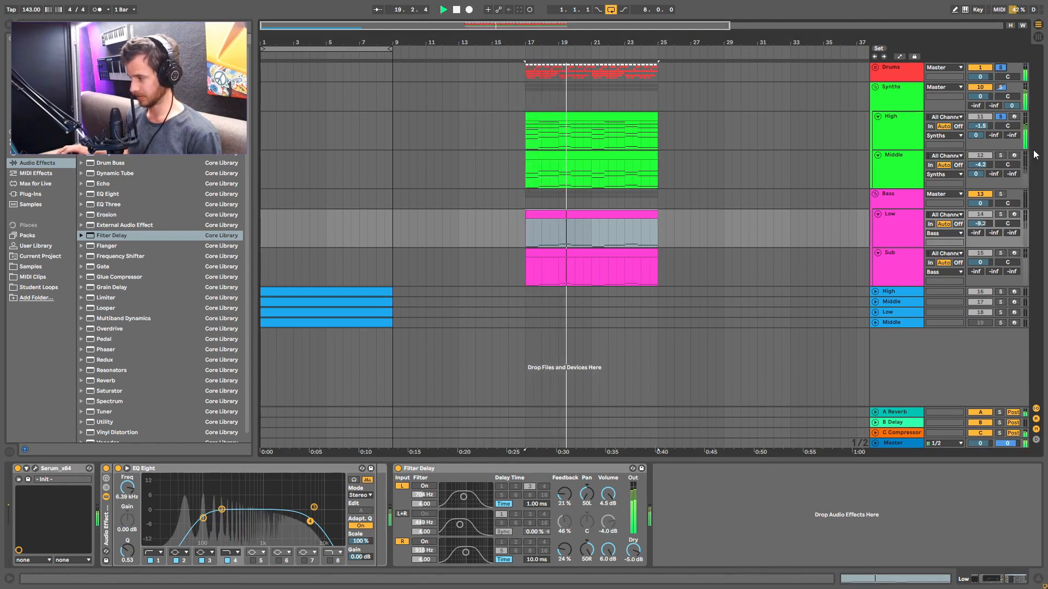
key("space")
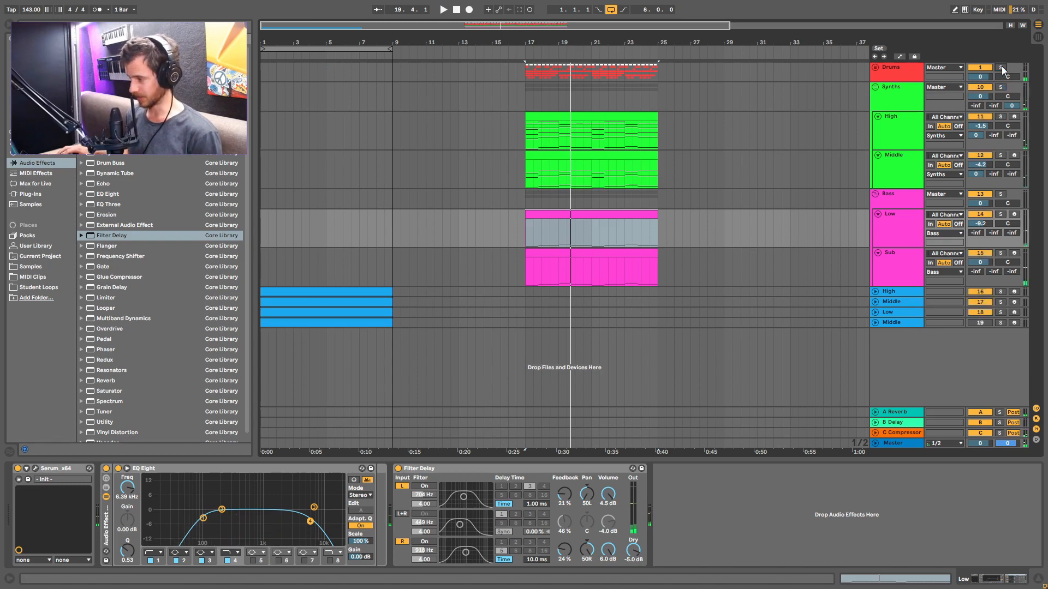
key("space")
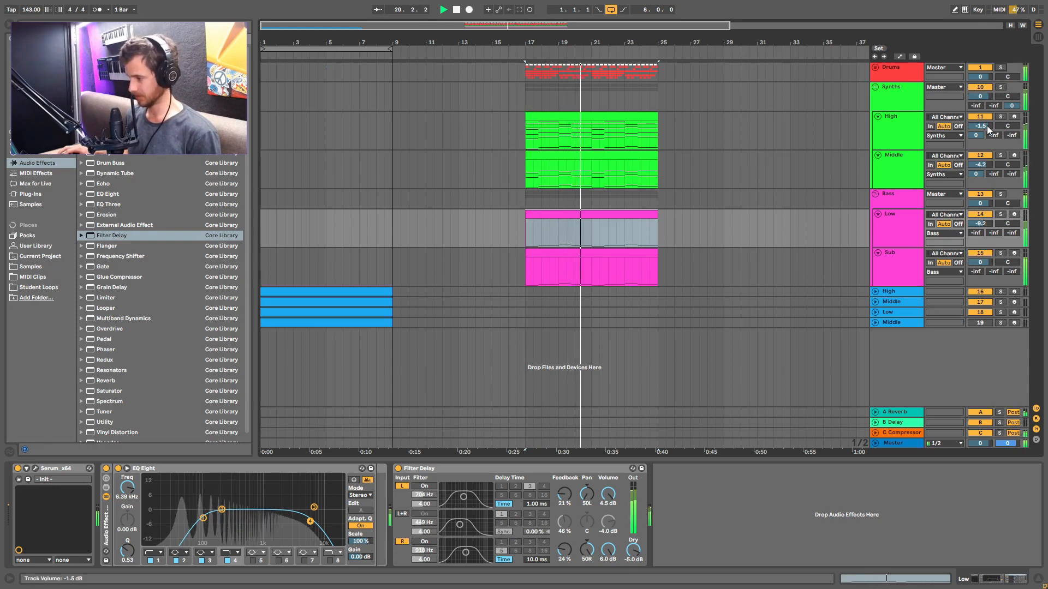
key("space")
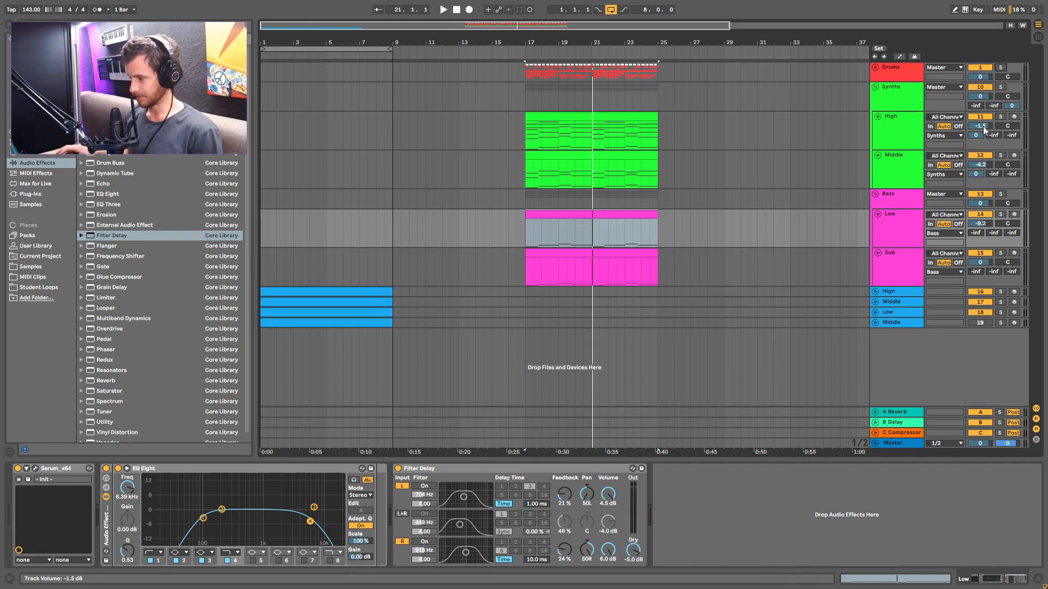
Select the High track and its clip in the arrangement
left_click(912, 126)
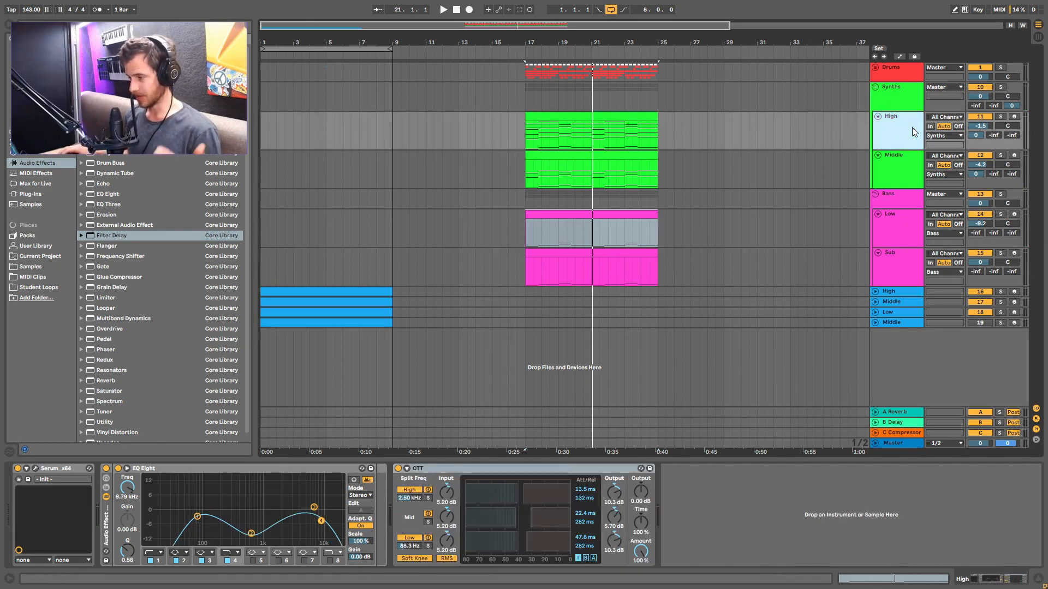
left_click(639, 117)
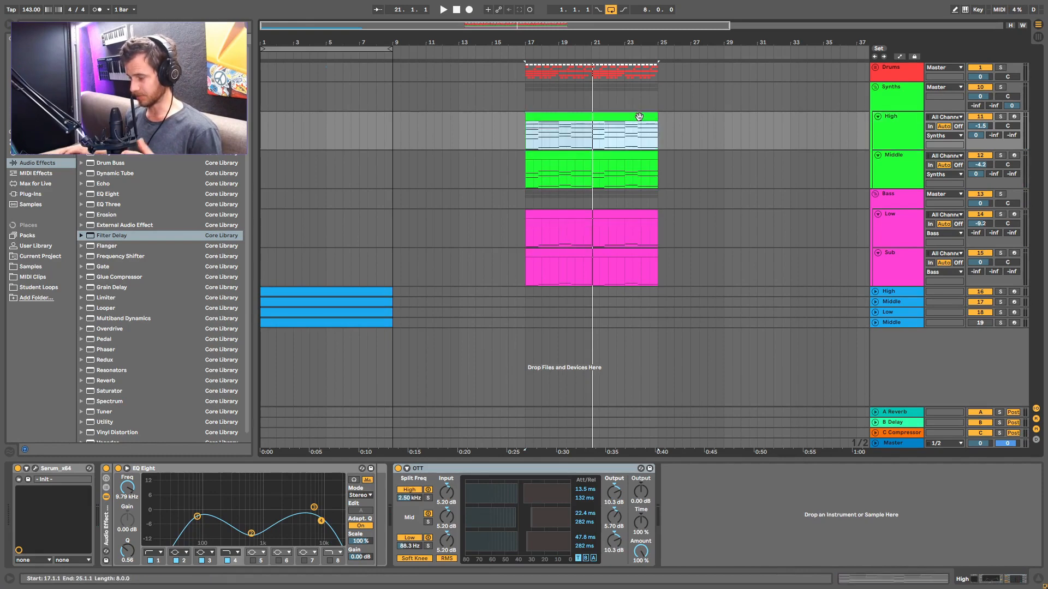